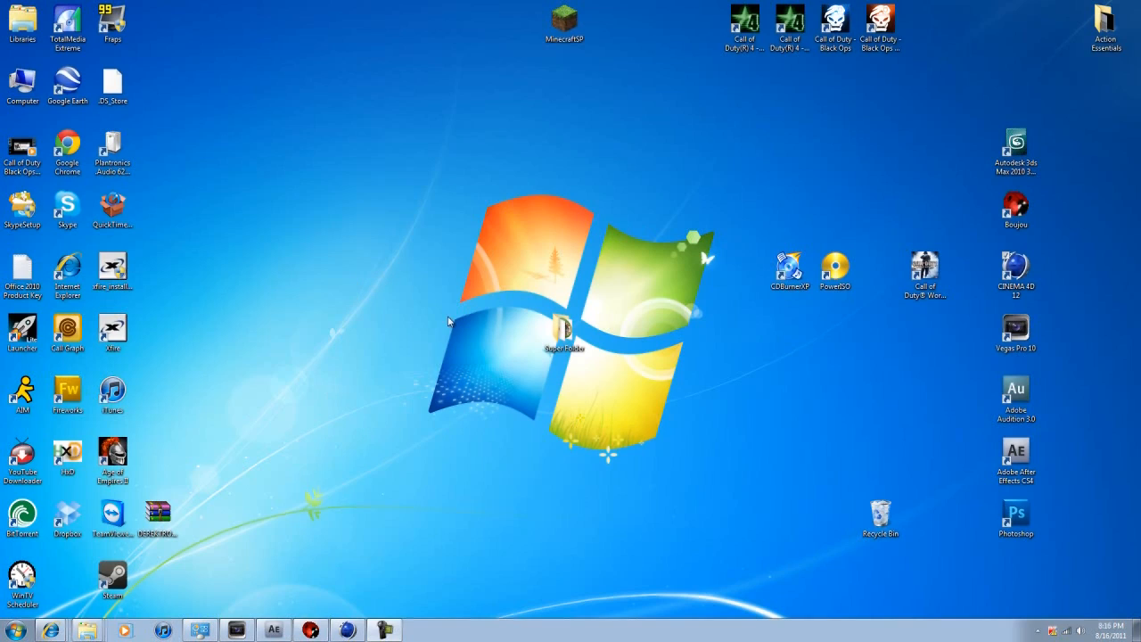
# Switch to Vegas Pro and play the clip on the timeline to review the footage
pyautogui.click(236, 629)
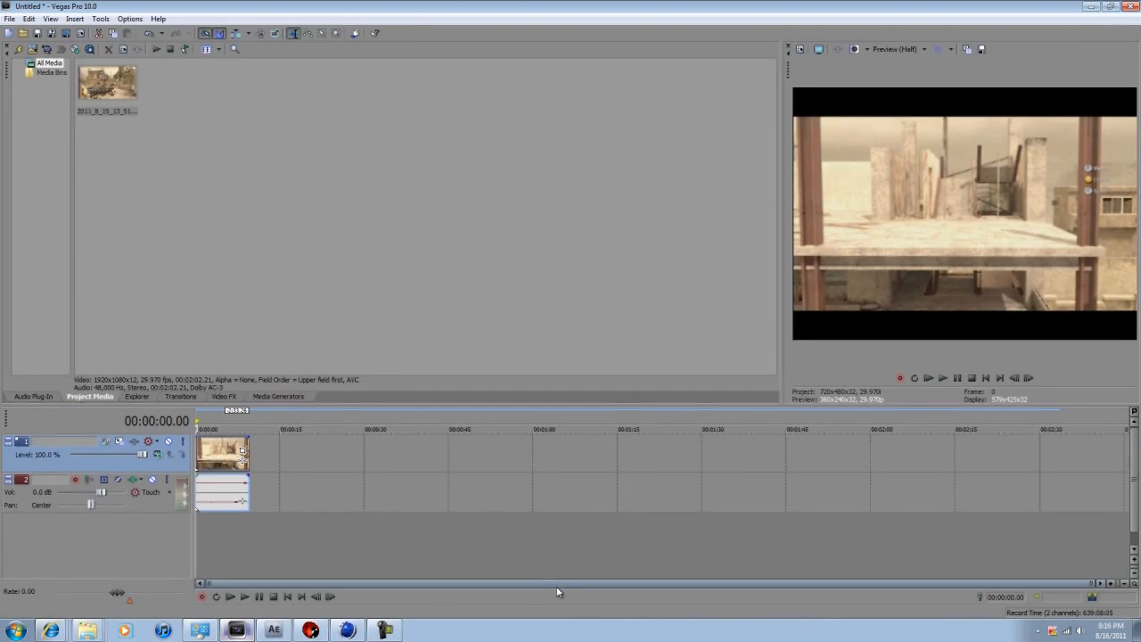
pyautogui.click(258, 599)
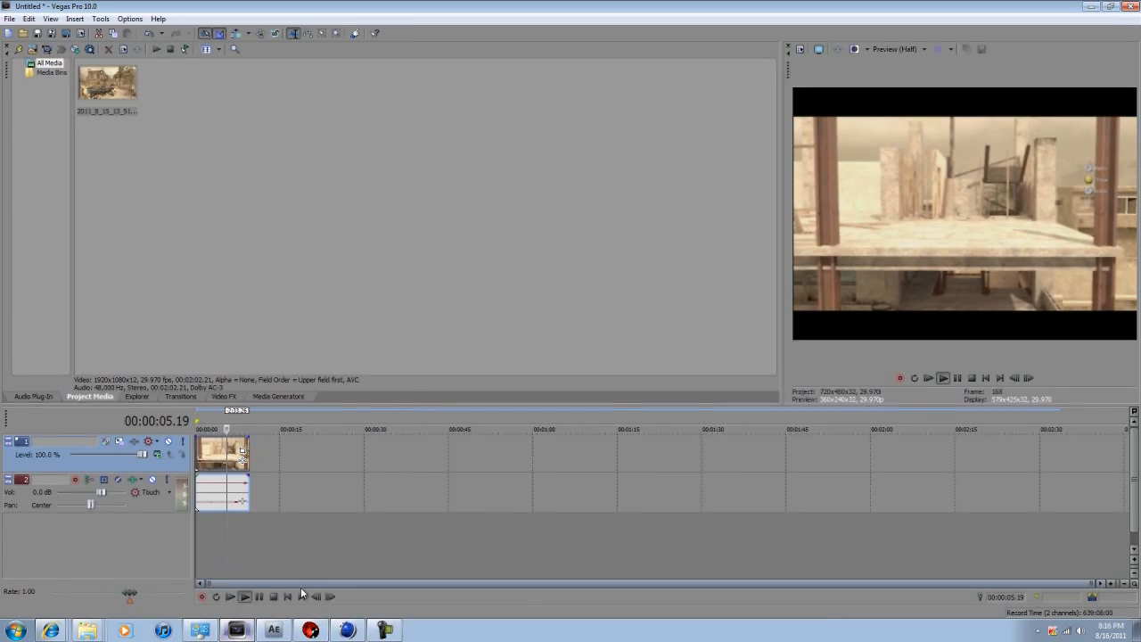
pyautogui.click(258, 596)
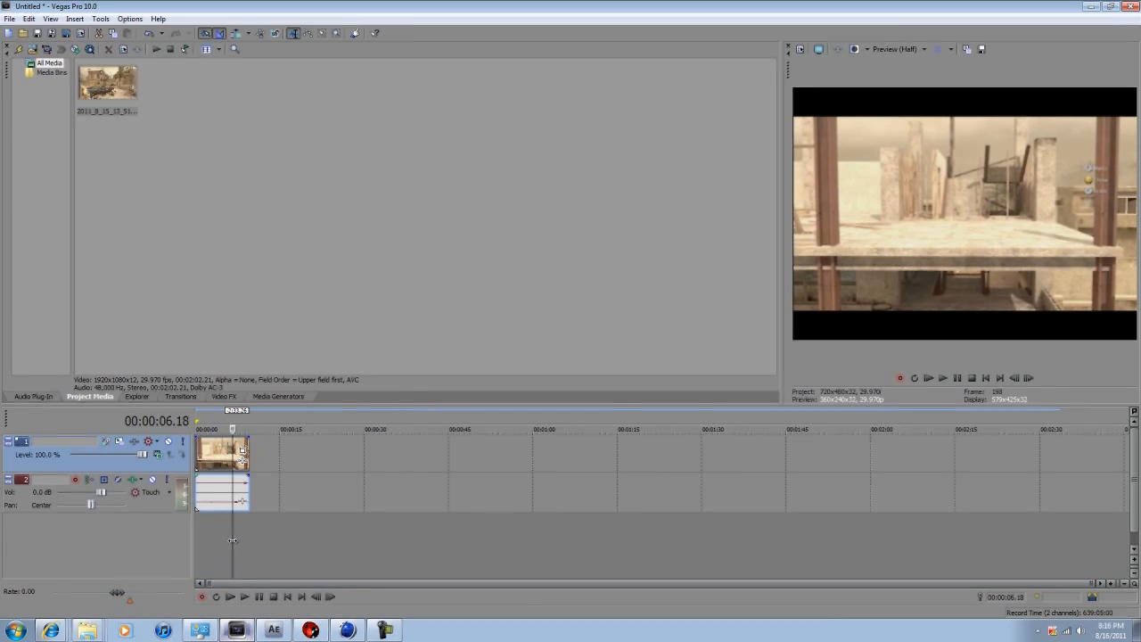
pyautogui.moveTo(232, 541); pyautogui.dragTo(167, 541)
# Crop the video clip on the timeline with the saved Cod4 pan/crop preset
pyautogui.click(222, 454)
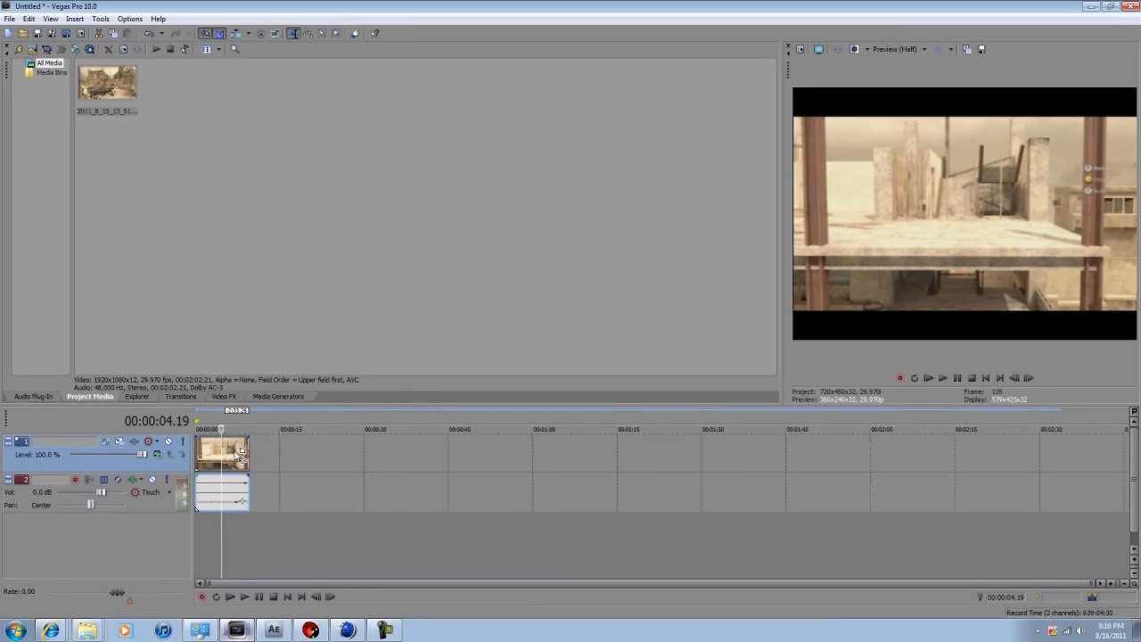
pyautogui.click(241, 452)
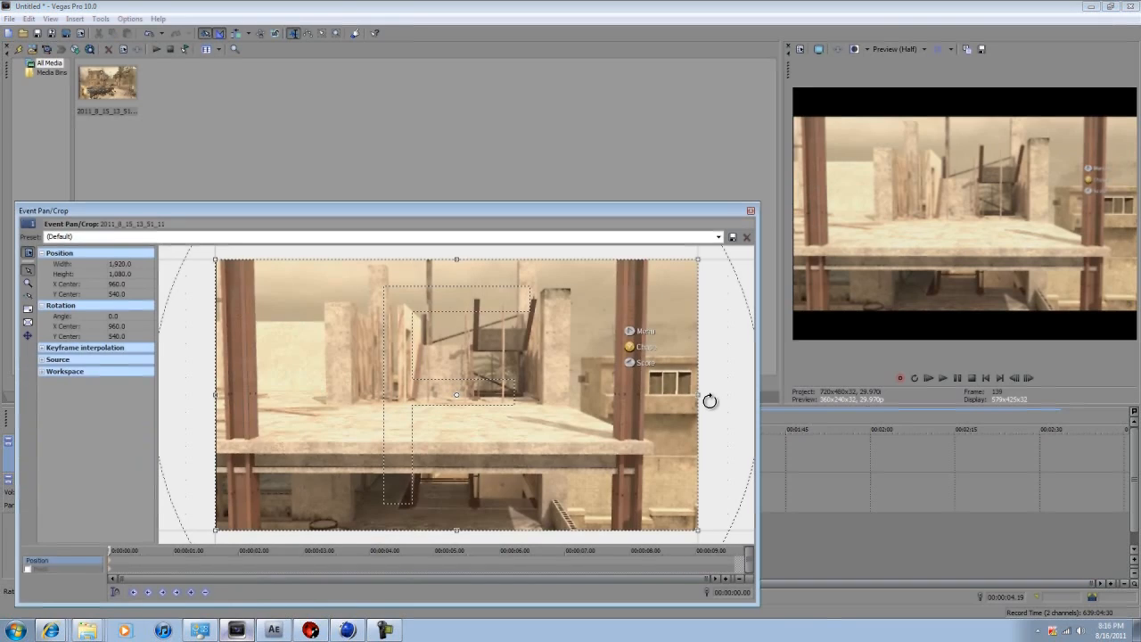
pyautogui.moveTo(699, 395); pyautogui.dragTo(623, 395)
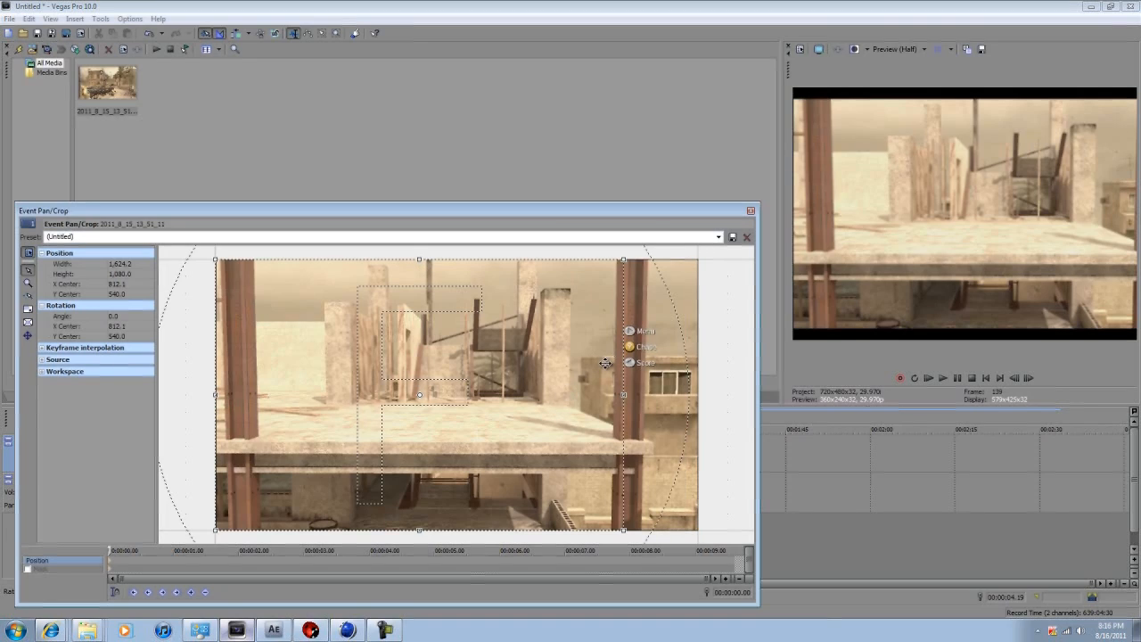
pyautogui.click(719, 237)
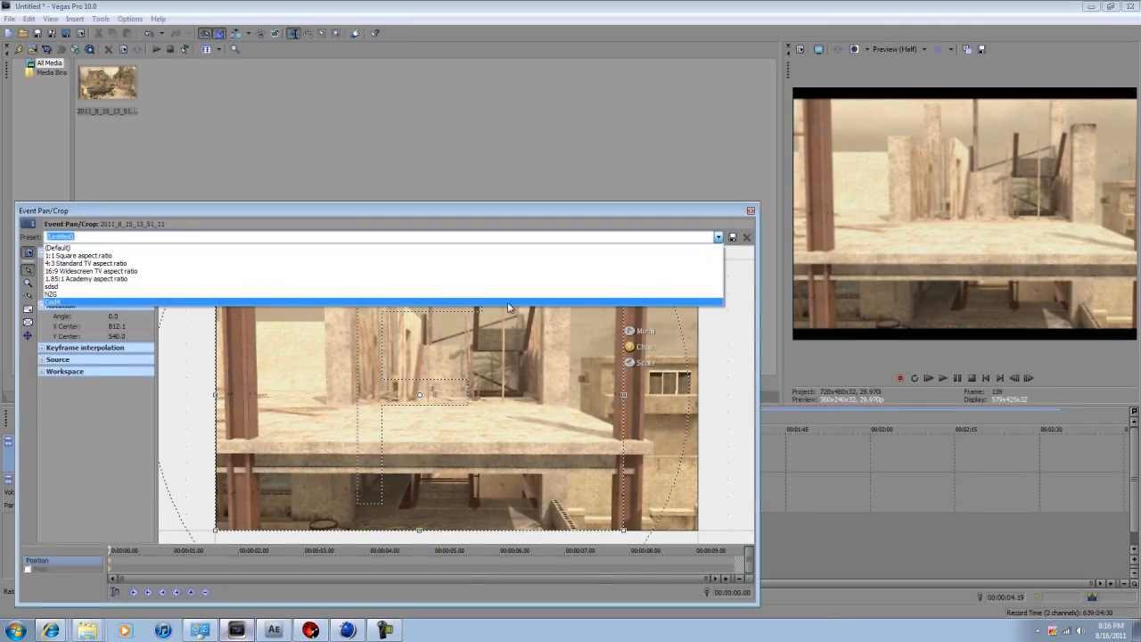
pyautogui.click(483, 304)
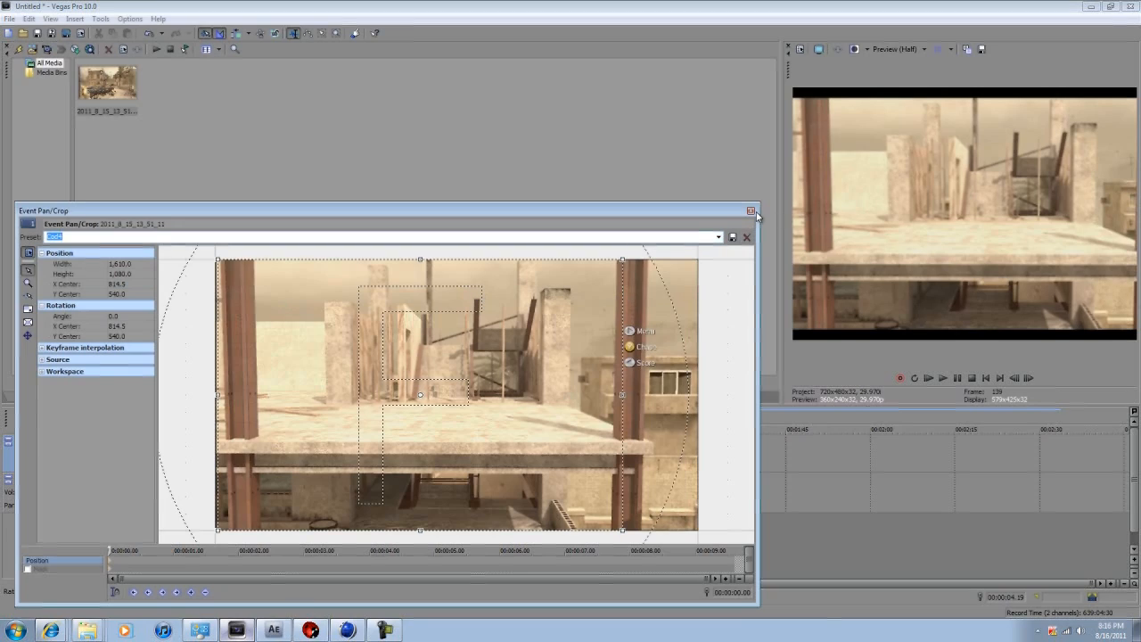
pyautogui.click(751, 210)
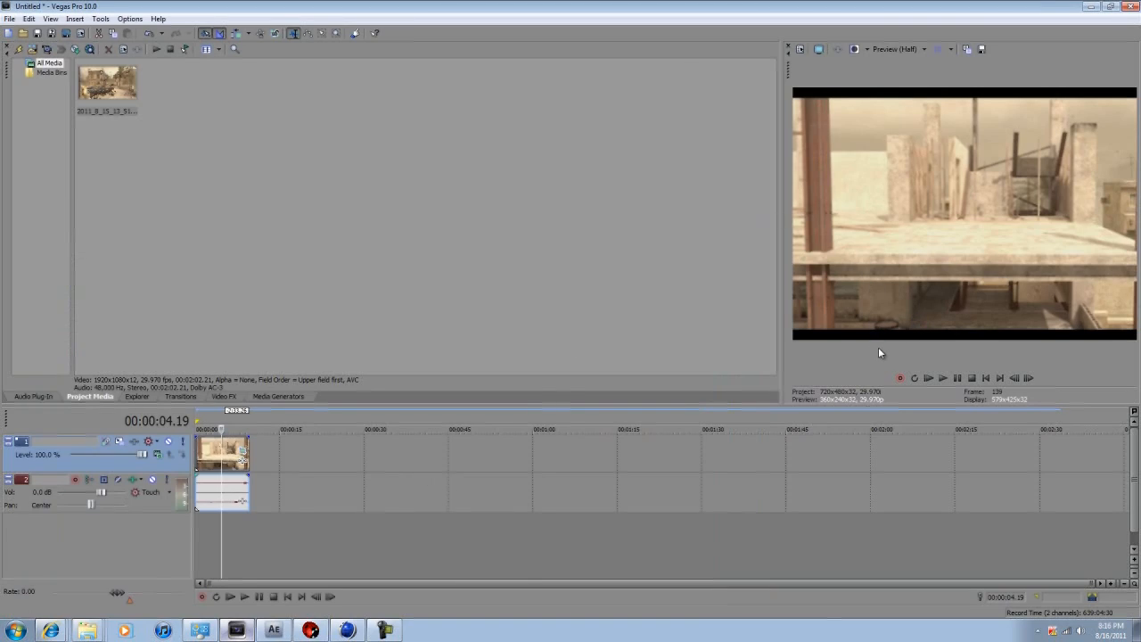
# Disable resampling and turn off Maintain aspect ratio in the video clip's properties
pyautogui.rightClick(208, 446)
pyautogui.click(214, 436)
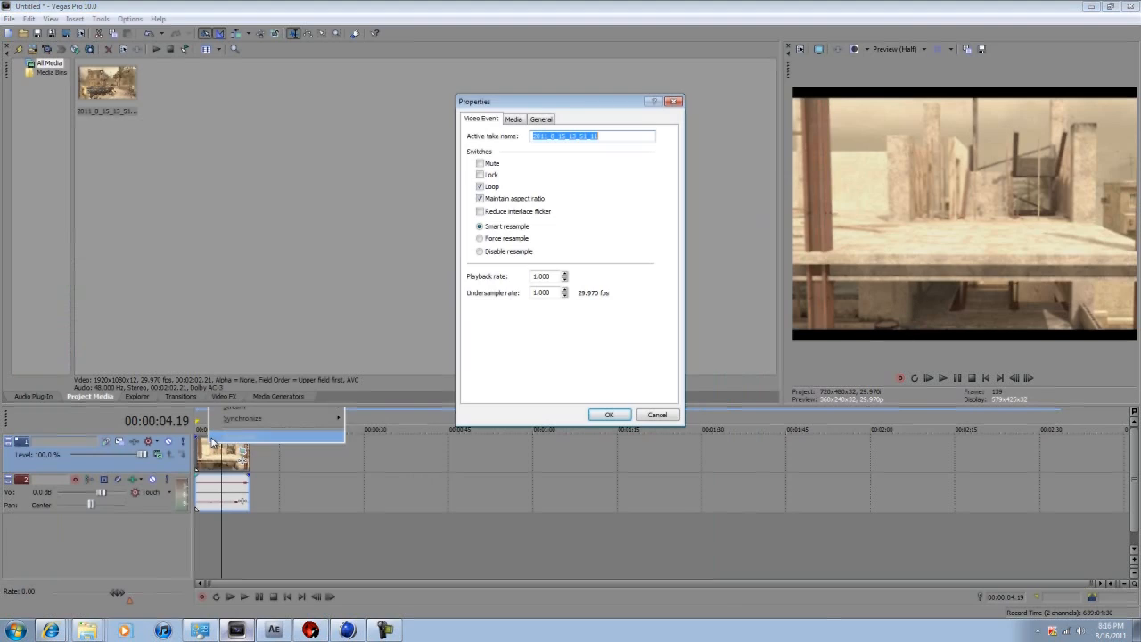
pyautogui.click(481, 252)
pyautogui.click(519, 200)
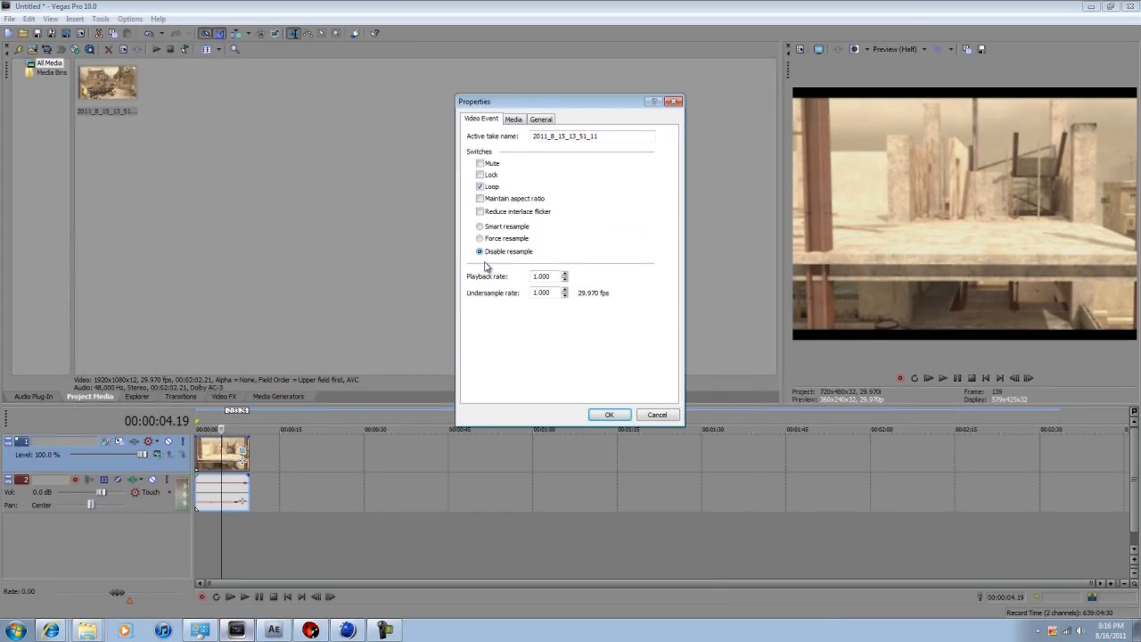
pyautogui.click(608, 416)
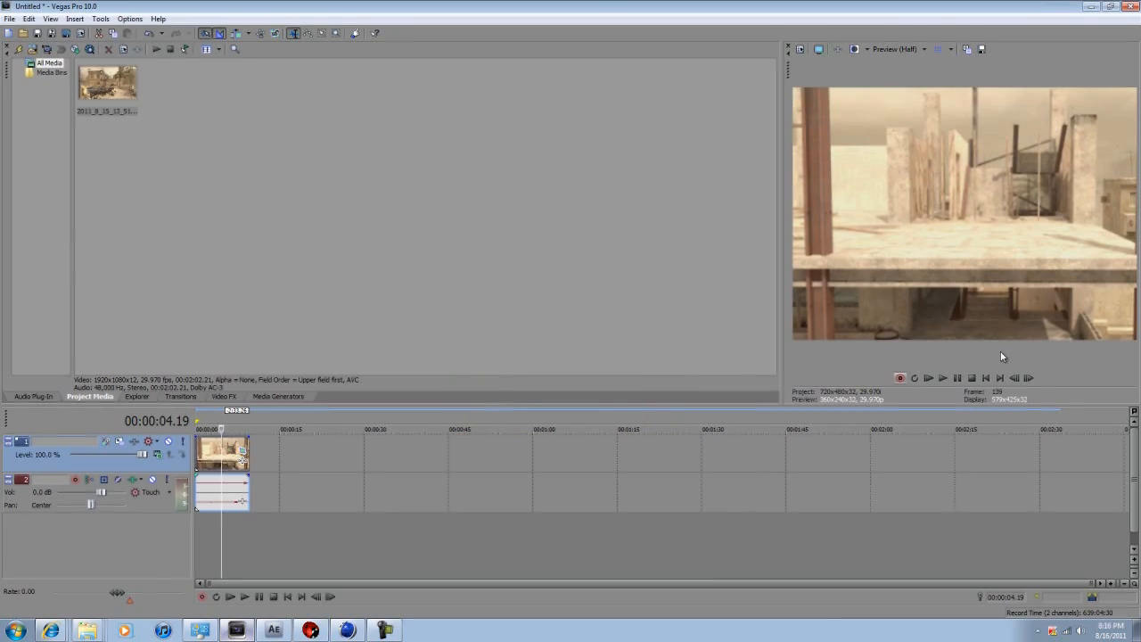
# Mark the whole clip as the loop region and set up its render as a PNG image sequence
pyautogui.moveTo(221, 548); pyautogui.dragTo(164, 549)
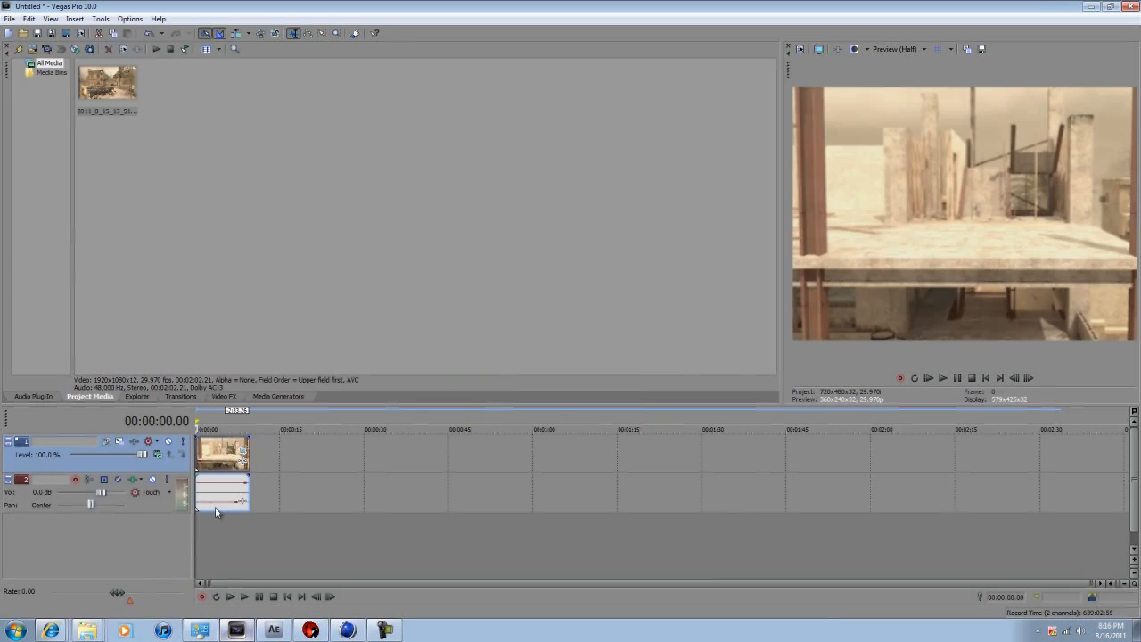
pyautogui.doubleClick(248, 454)
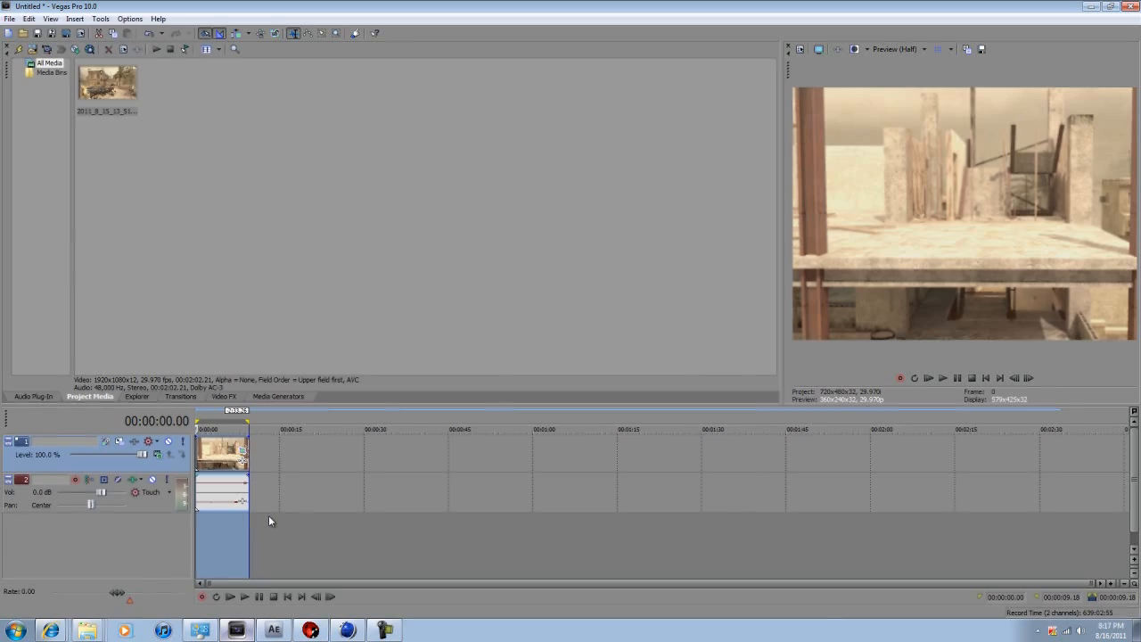
pyautogui.click(11, 19)
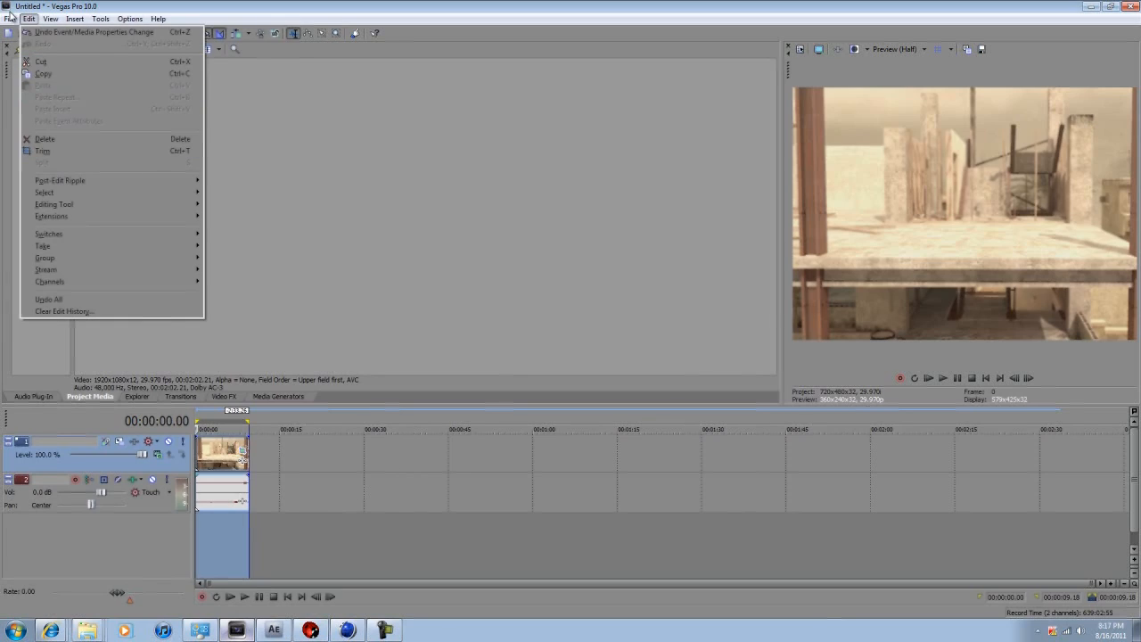
pyautogui.click(24, 104)
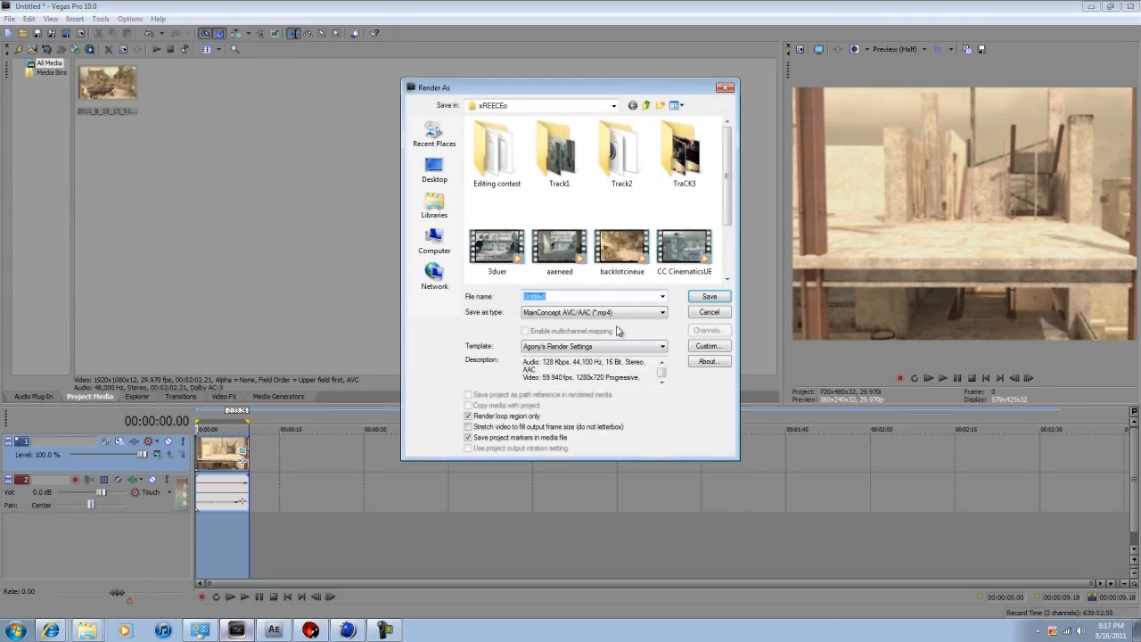
pyautogui.click(623, 312)
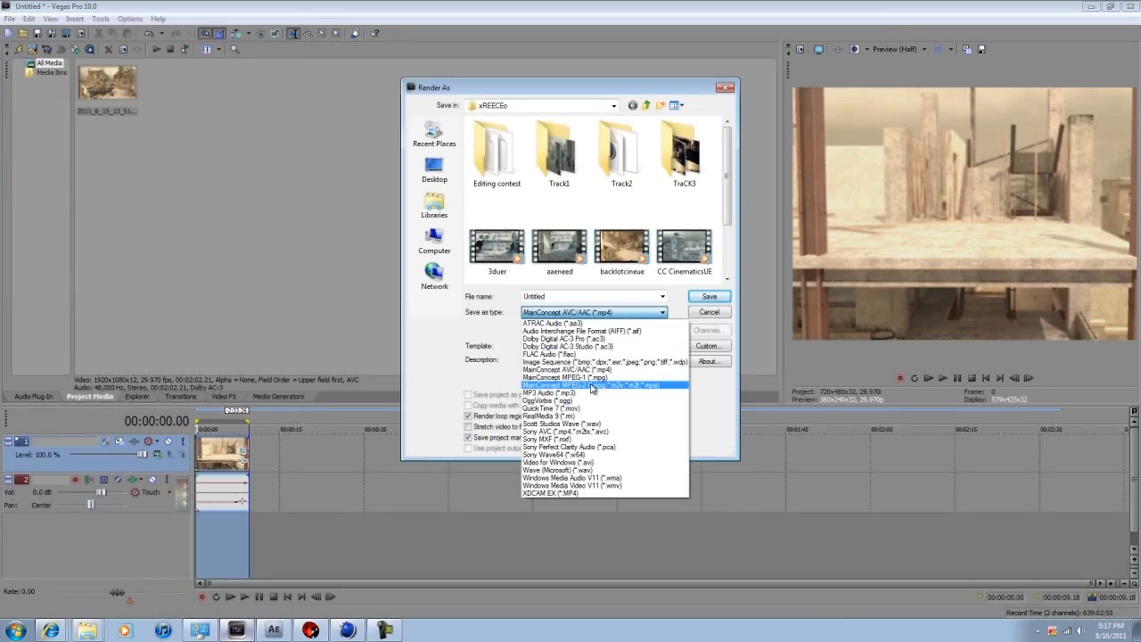
pyautogui.click(589, 363)
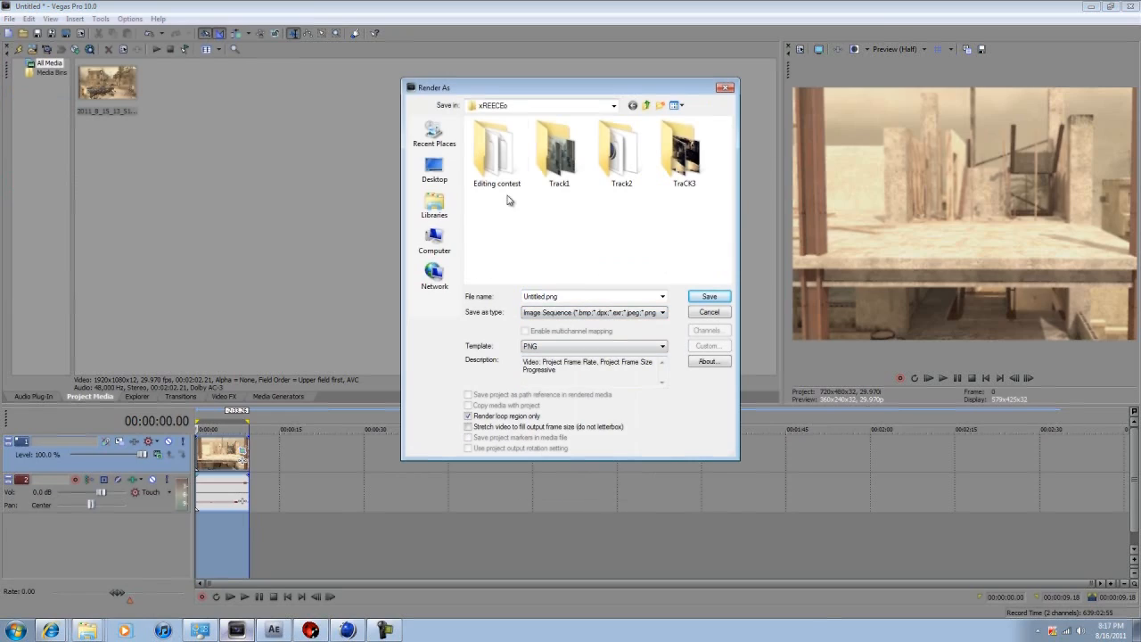
# Create a folder named TUTTRACK and render the image sequence into it under the file name Tutorial
pyautogui.rightClick(587, 221)
pyautogui.moveTo(654, 364)
pyautogui.click(795, 362)
pyautogui.write('TUTTRACK')
pyautogui.press('Return')
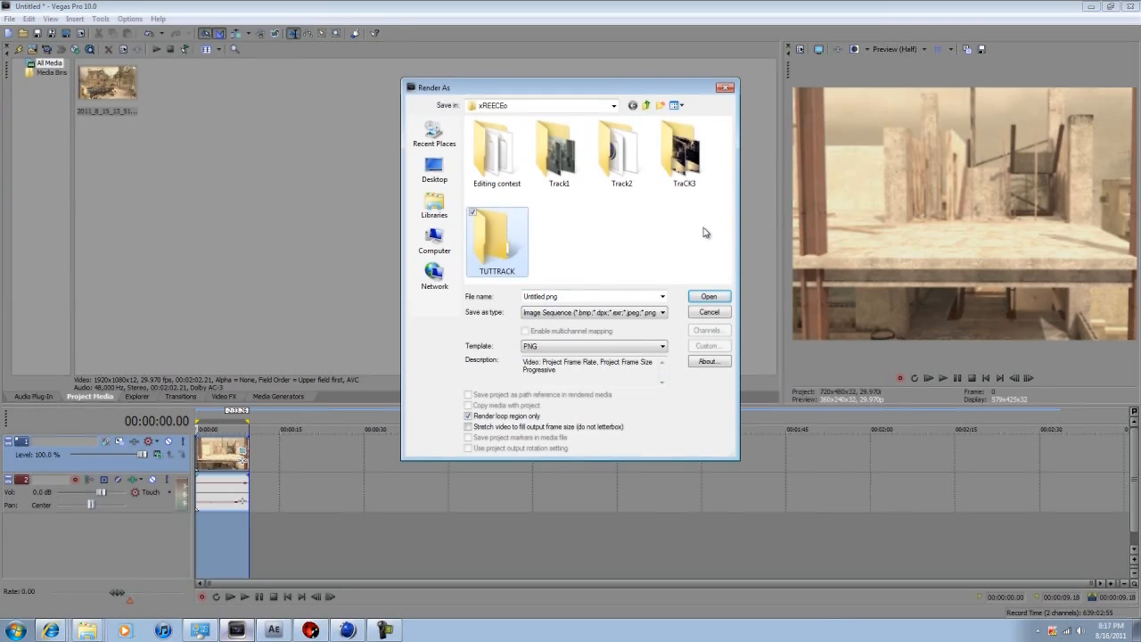
pyautogui.doubleClick(512, 263)
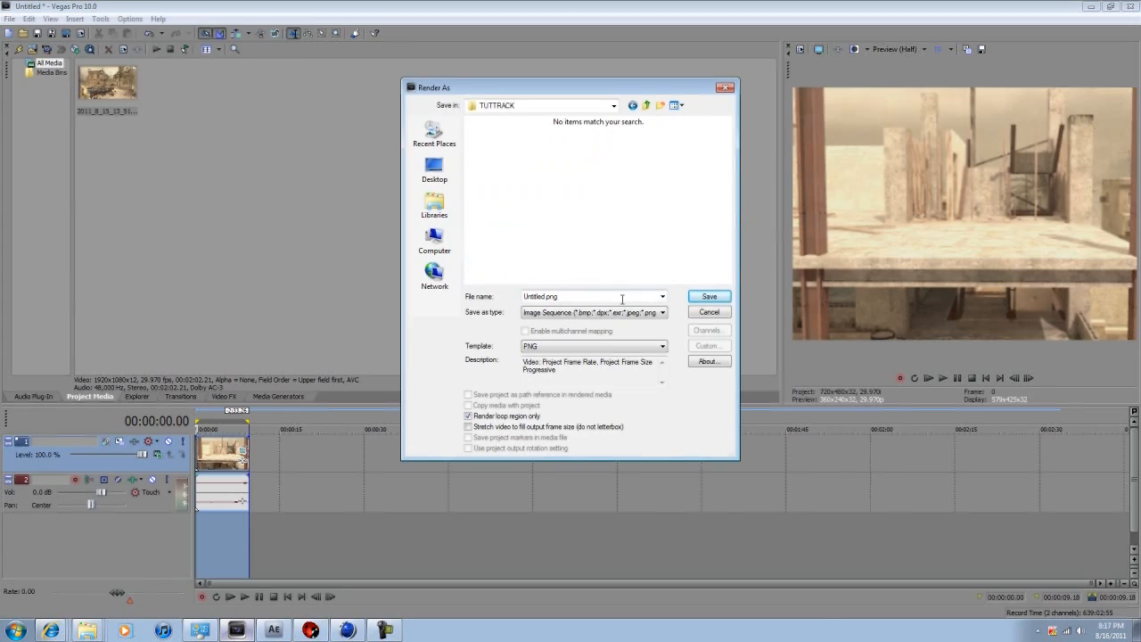
pyautogui.write('Tutorial')
pyautogui.press('Return')
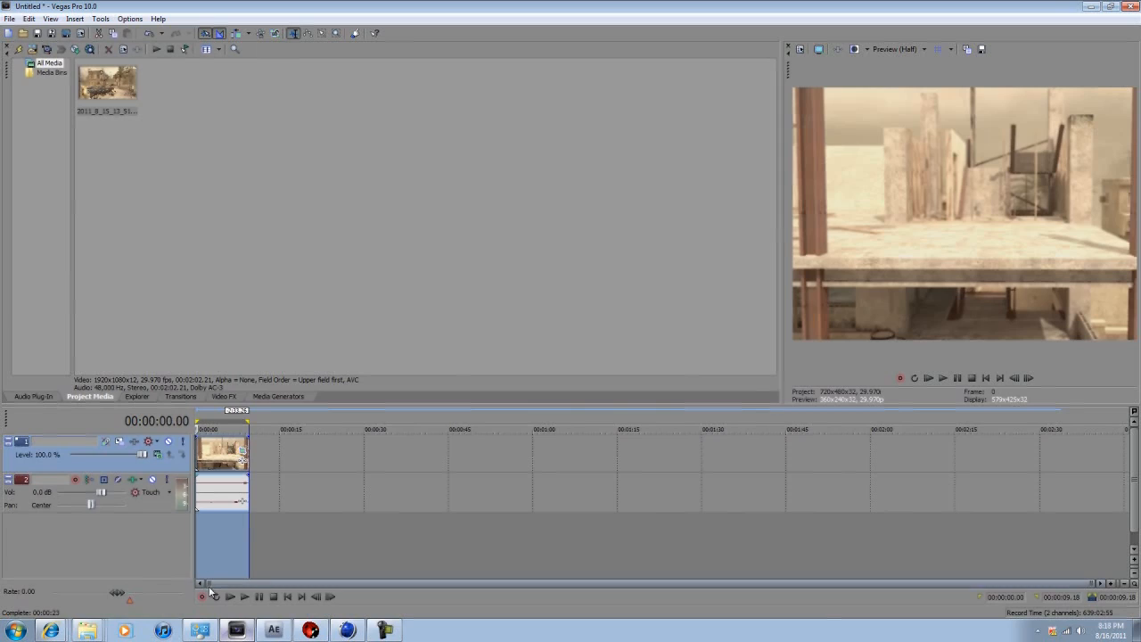
# Switch to boujou, start importing a sequence and browse to the TUTTRACK folder inside the user's Videos folder
pyautogui.click(311, 632)
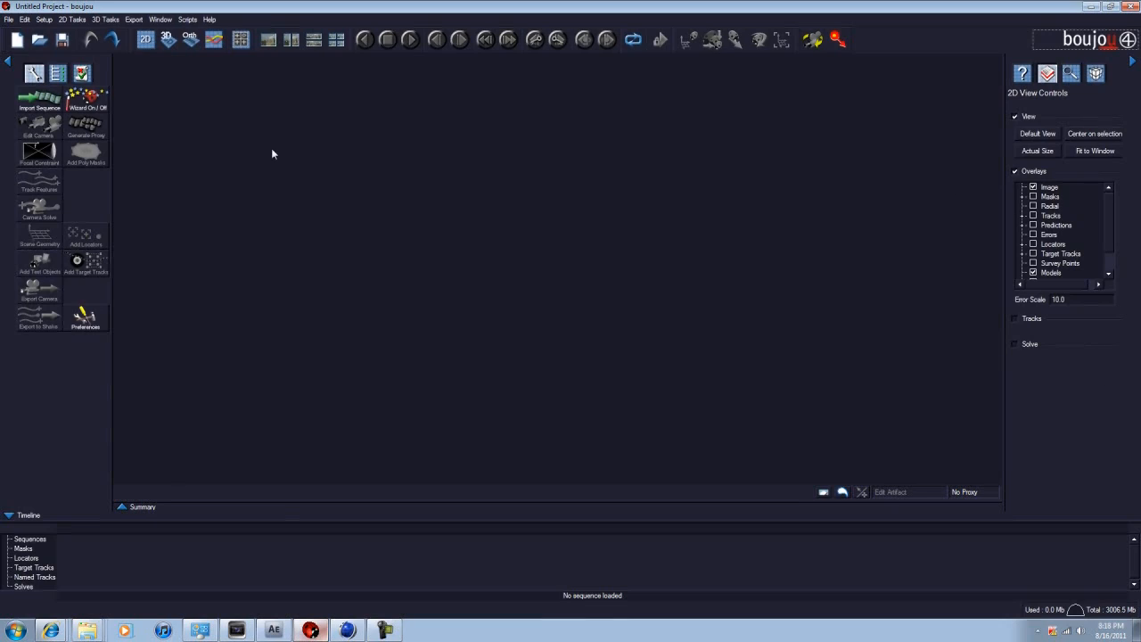
pyautogui.click(36, 103)
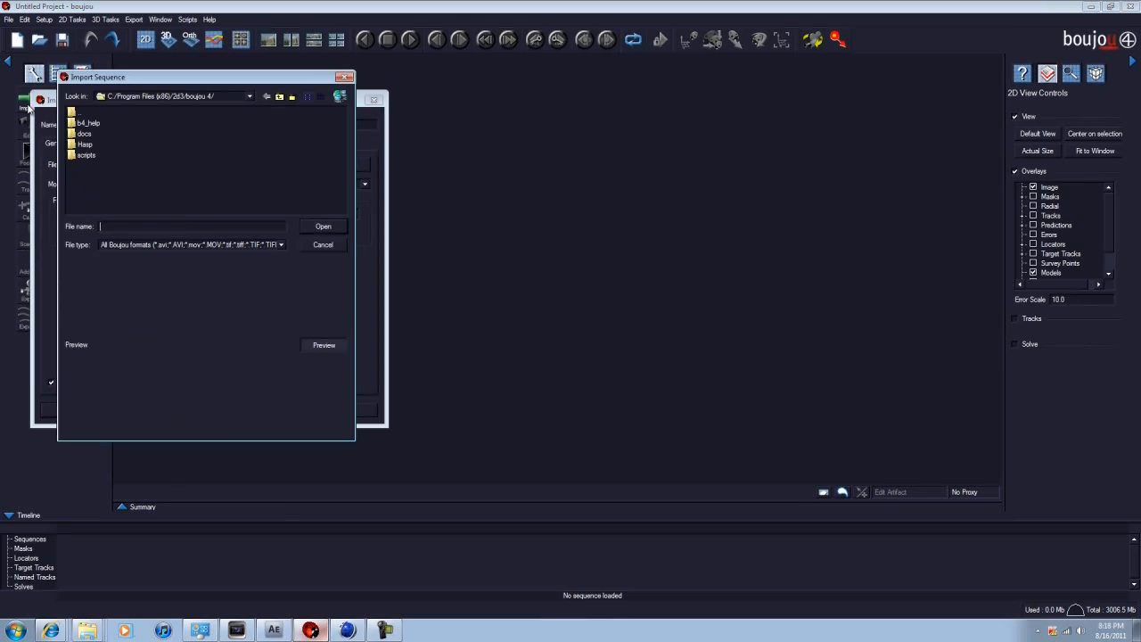
pyautogui.click(252, 96)
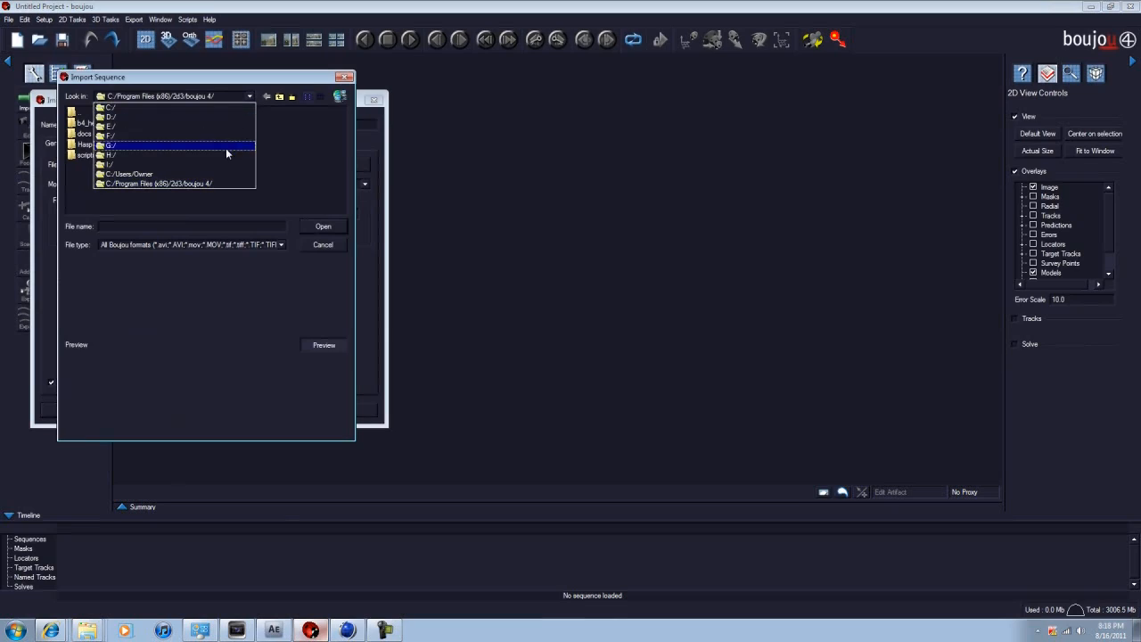
pyautogui.click(220, 175)
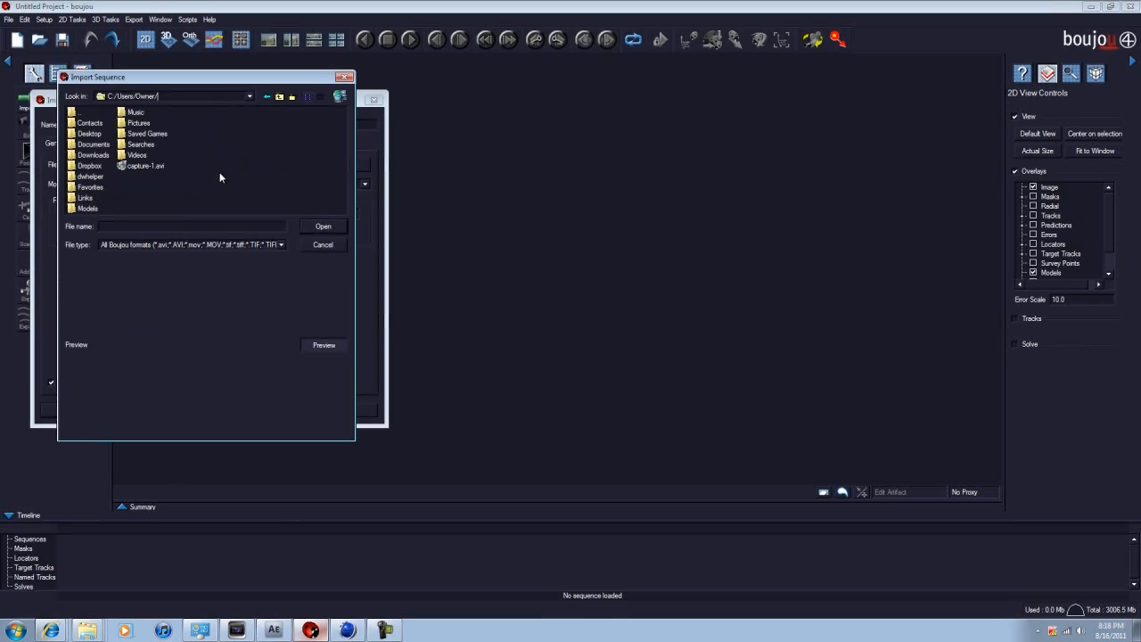
pyautogui.doubleClick(138, 156)
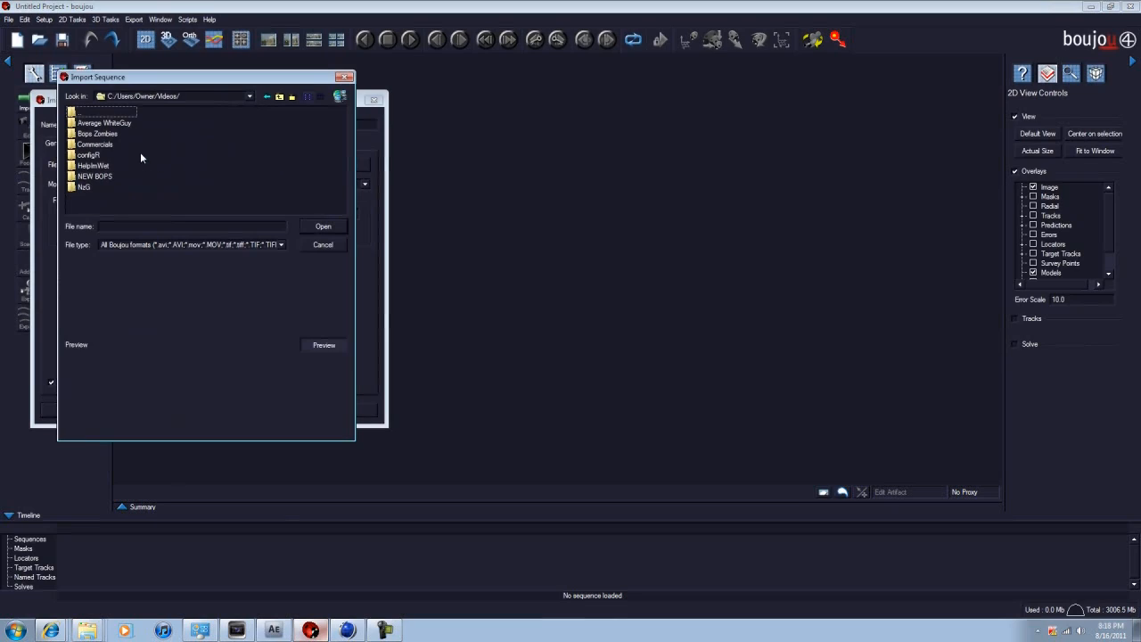
pyautogui.doubleClick(94, 165)
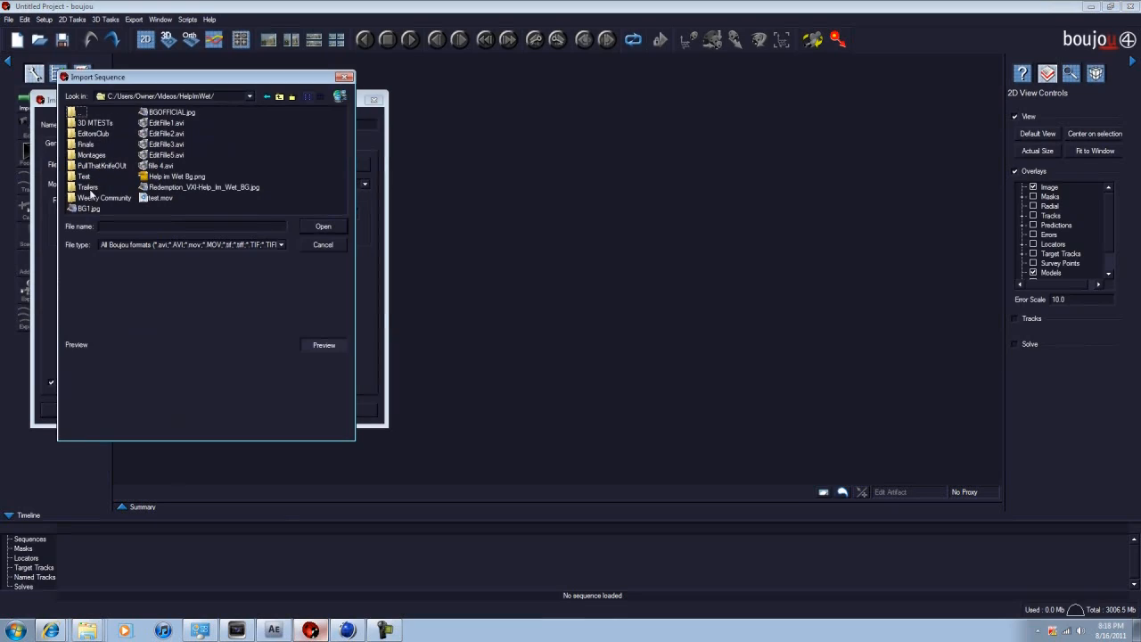
pyautogui.doubleClick(90, 155)
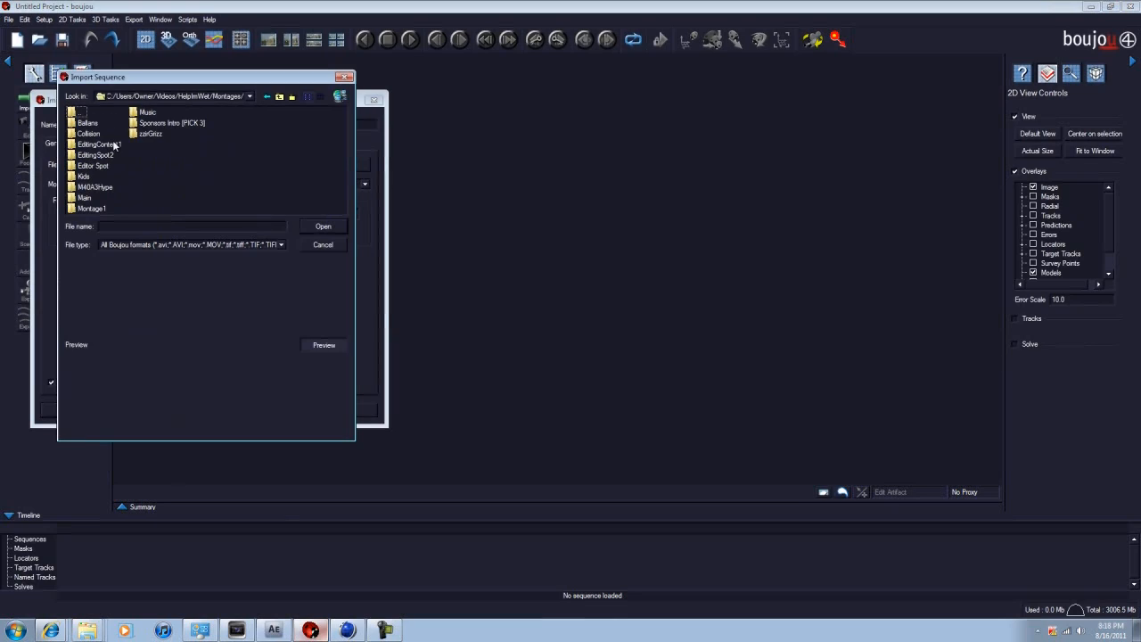
pyautogui.doubleClick(89, 197)
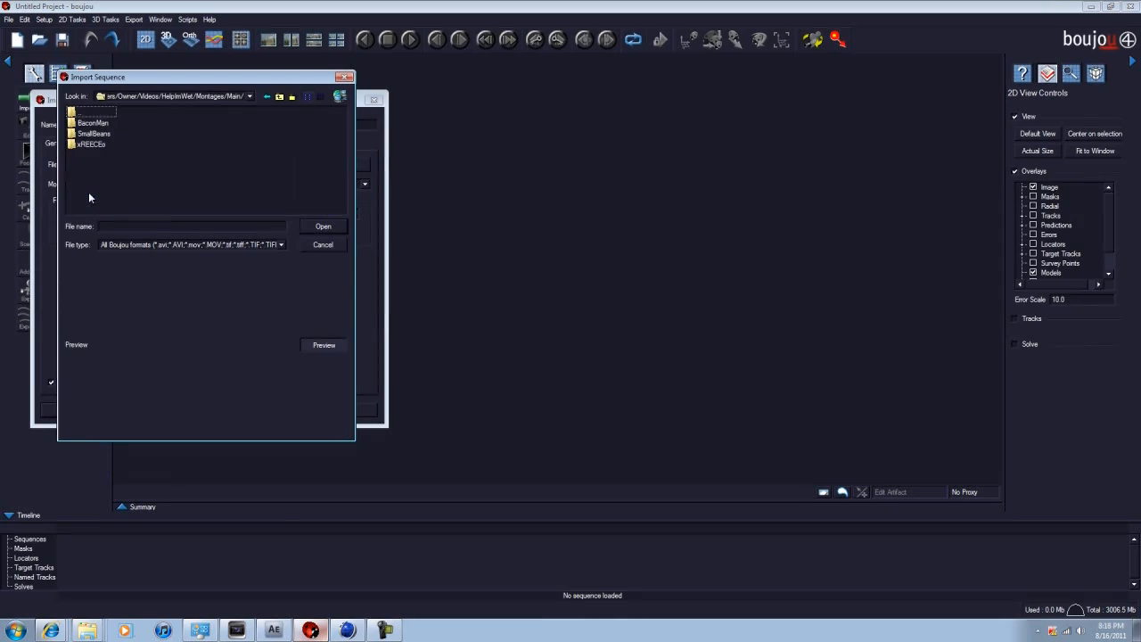
pyautogui.doubleClick(97, 144)
pyautogui.click(96, 145)
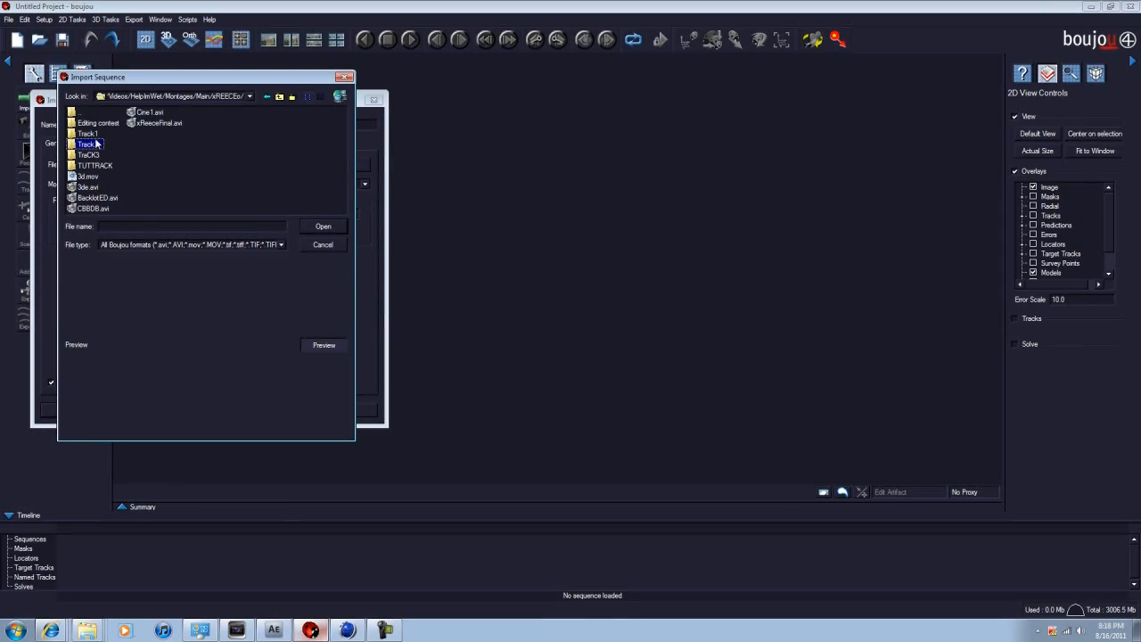
pyautogui.doubleClick(95, 164)
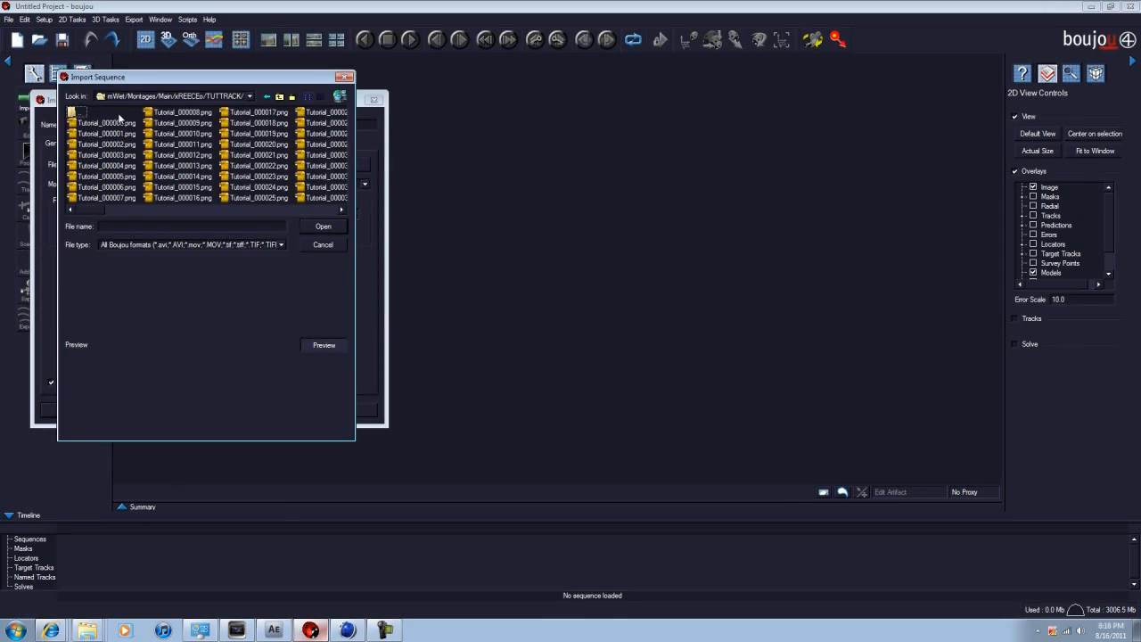
# Import the image sequence starting at Tutorial_000000.png and scrub through its frames on the timeline
pyautogui.moveTo(104, 209)
pyautogui.mouseDown()
pyautogui.moveTo(334, 208)
pyautogui.moveTo(99, 227)
pyautogui.mouseUp()
pyautogui.moveTo(94, 211); pyautogui.dragTo(61, 224)
pyautogui.doubleClick(124, 124)
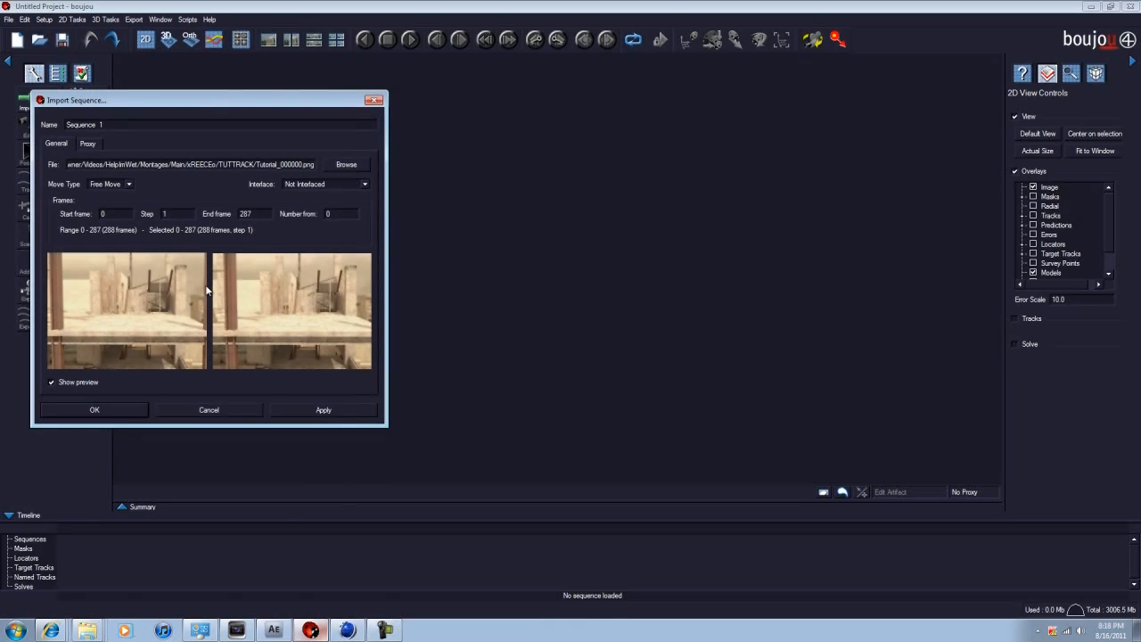
pyautogui.click(307, 405)
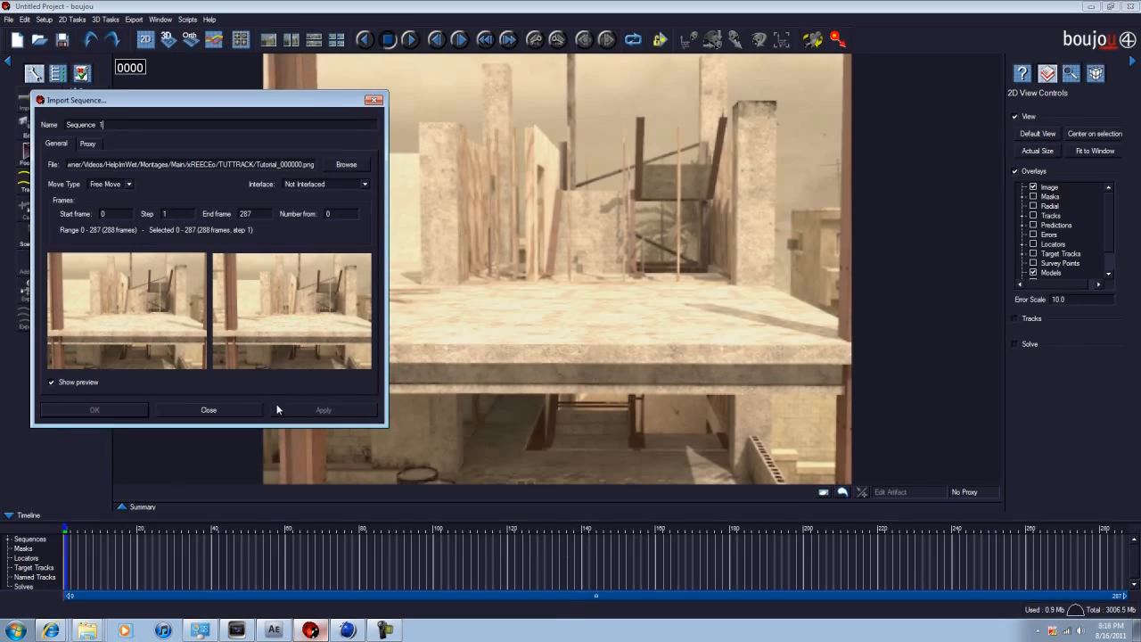
pyautogui.click(209, 410)
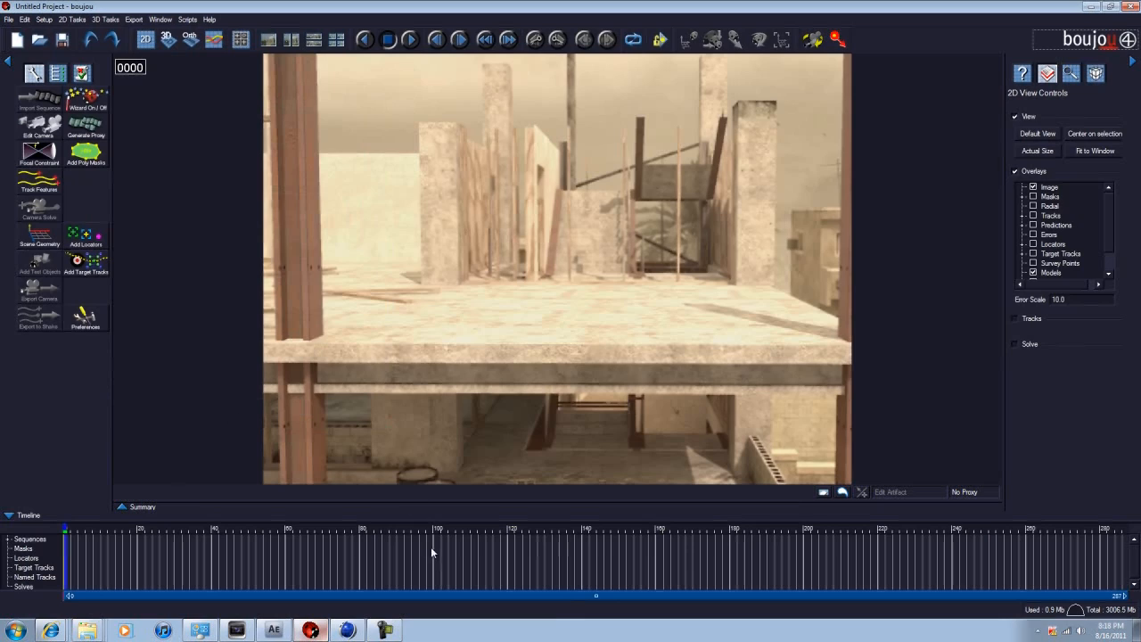
pyautogui.moveTo(430, 547); pyautogui.dragTo(99, 524)
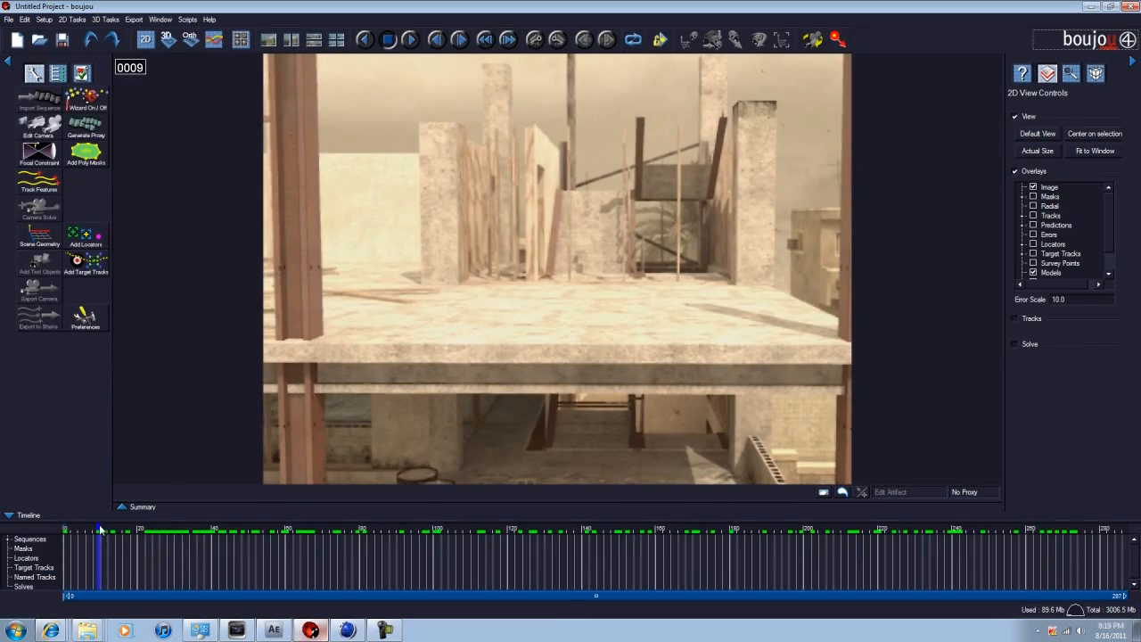
# Set the frame rate of Camera 1 to 59.94 and apply the camera settings
pyautogui.click(39, 125)
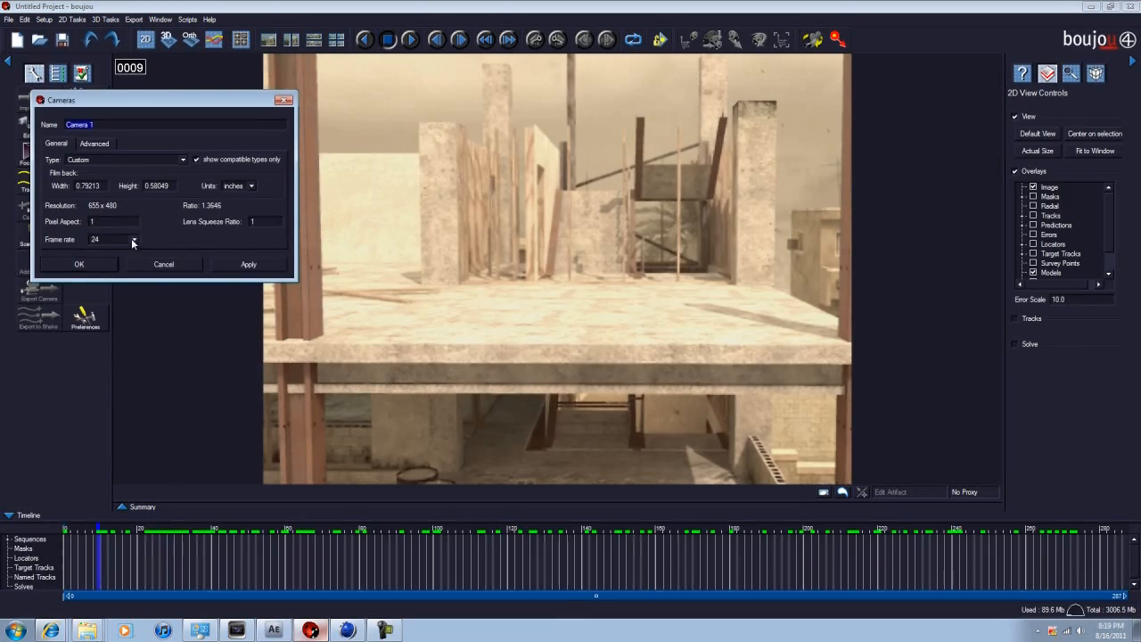
pyautogui.click(133, 243)
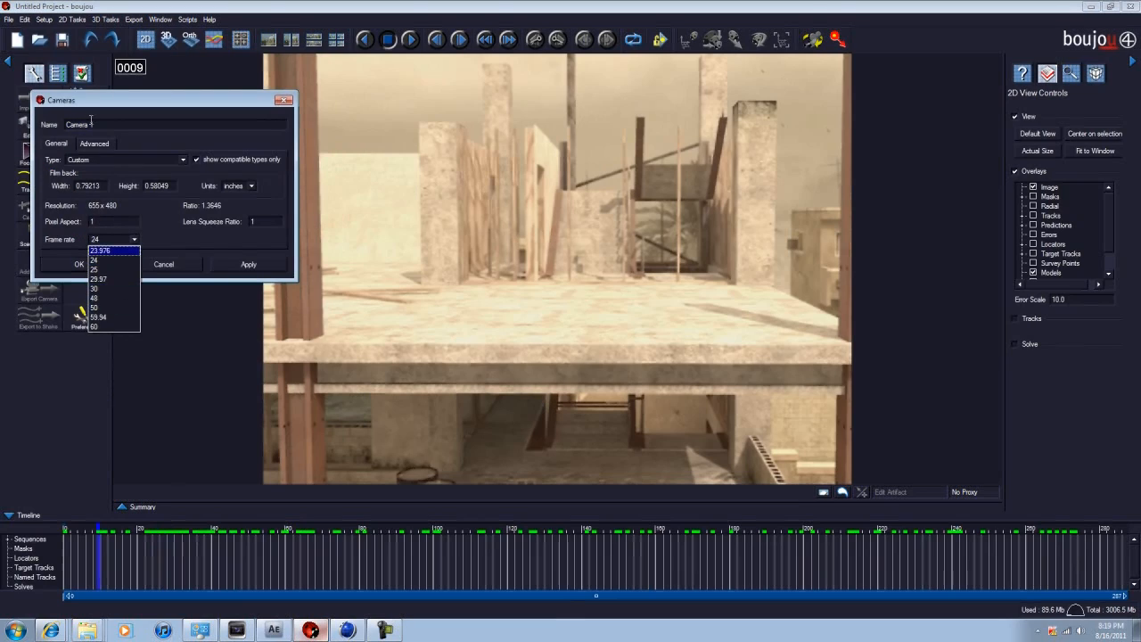
pyautogui.click(110, 318)
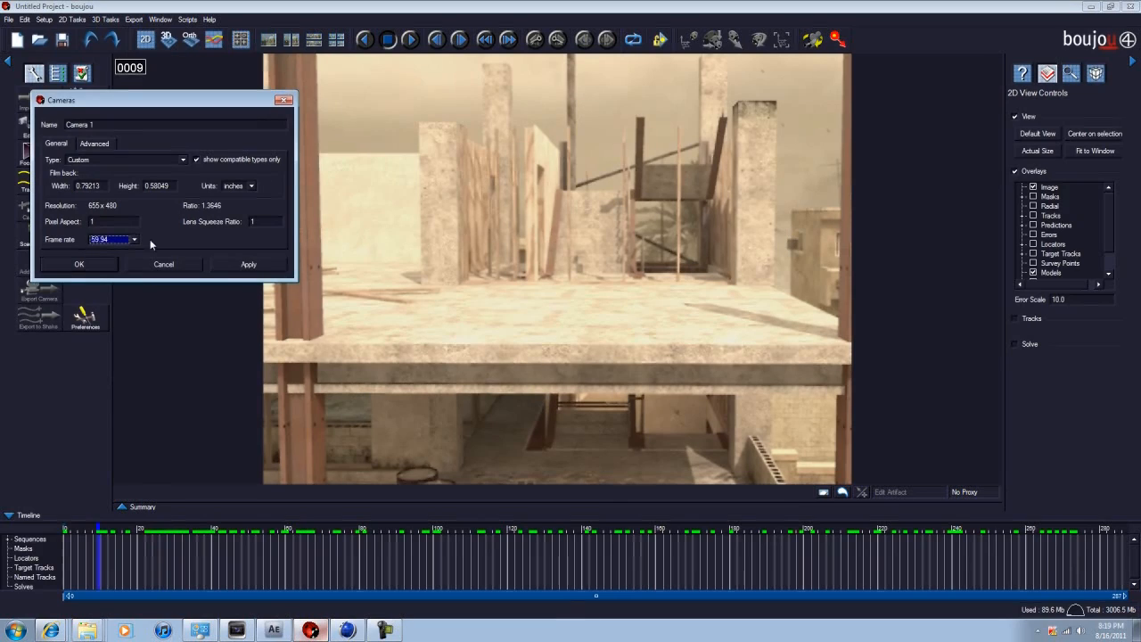
pyautogui.click(247, 264)
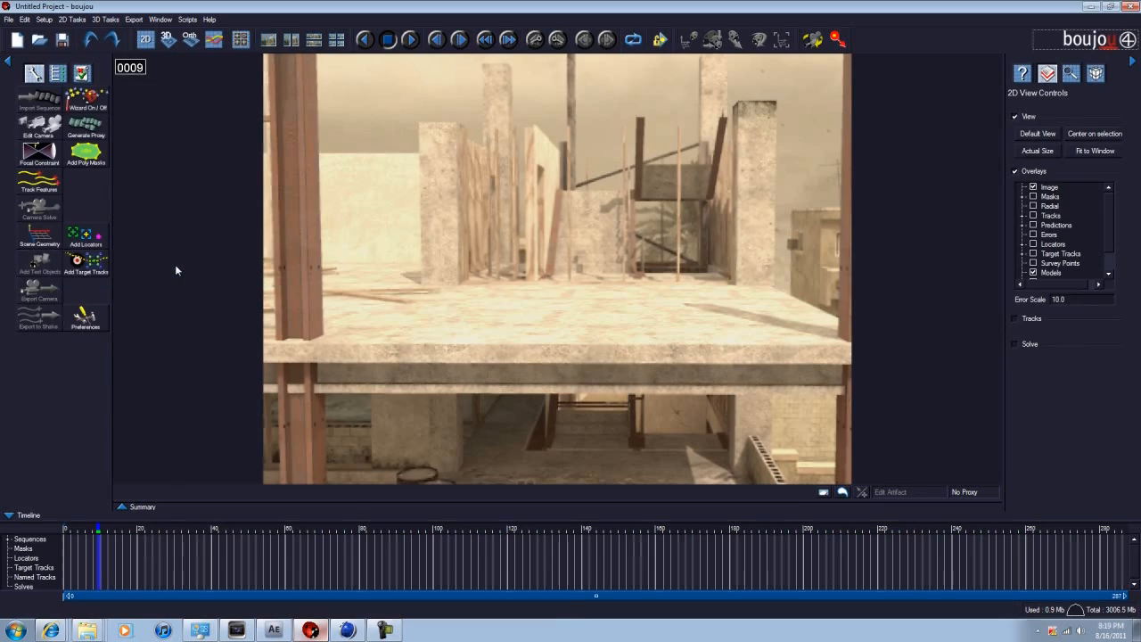
# Go through the advanced feature tracking settings, including sensitivity, and start tracking features across all frames
pyautogui.click(40, 184)
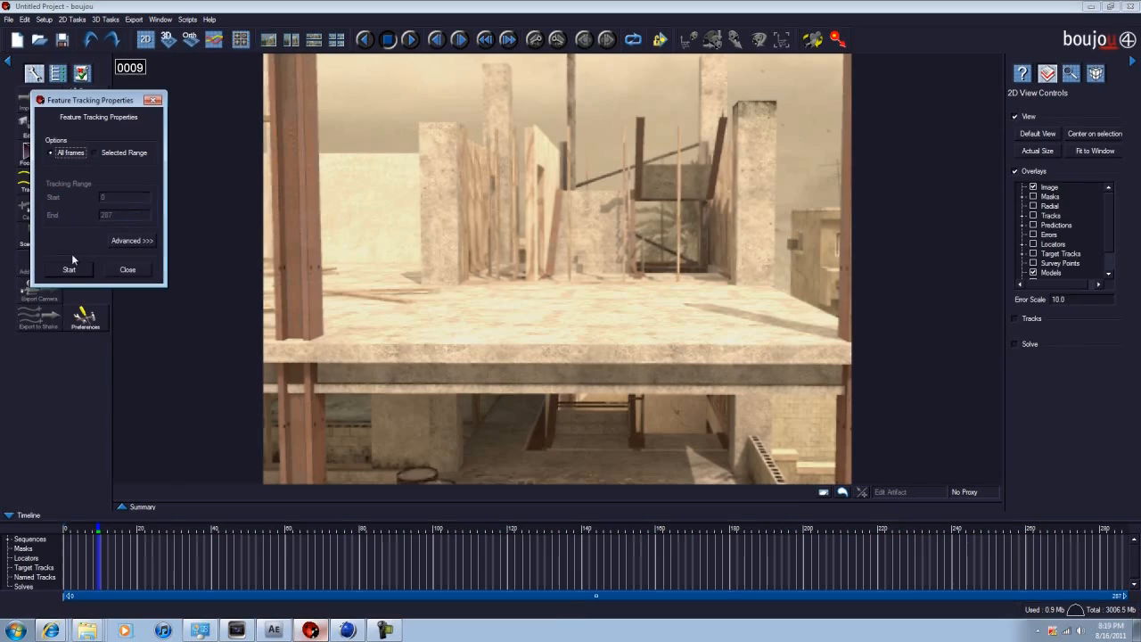
pyautogui.click(131, 242)
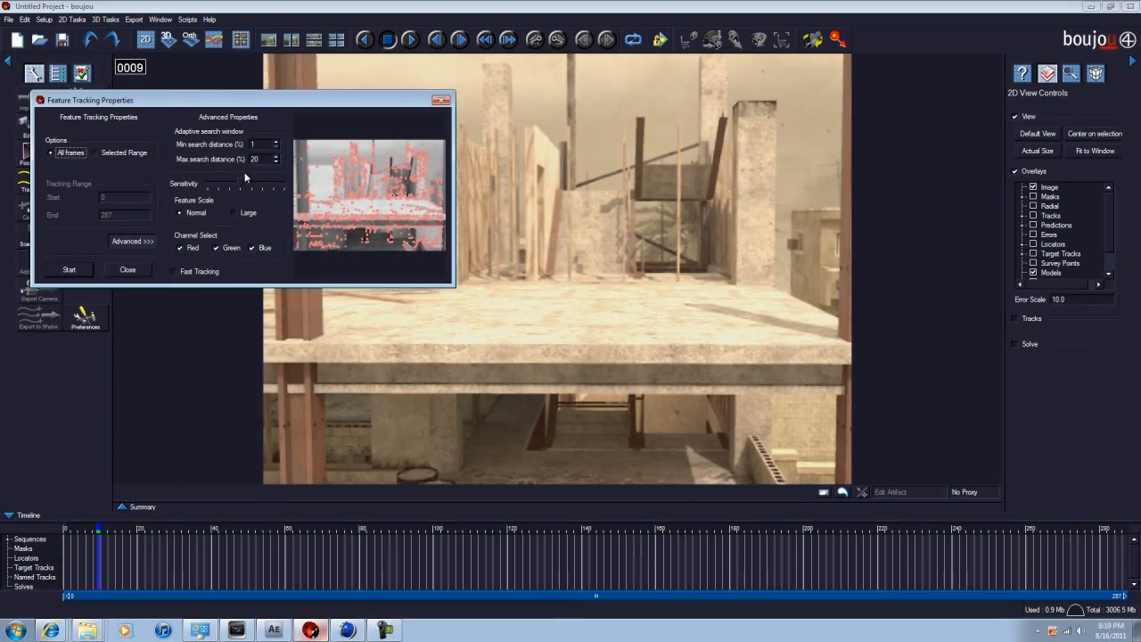
pyautogui.moveTo(278, 186); pyautogui.dragTo(282, 187)
pyautogui.click(109, 241)
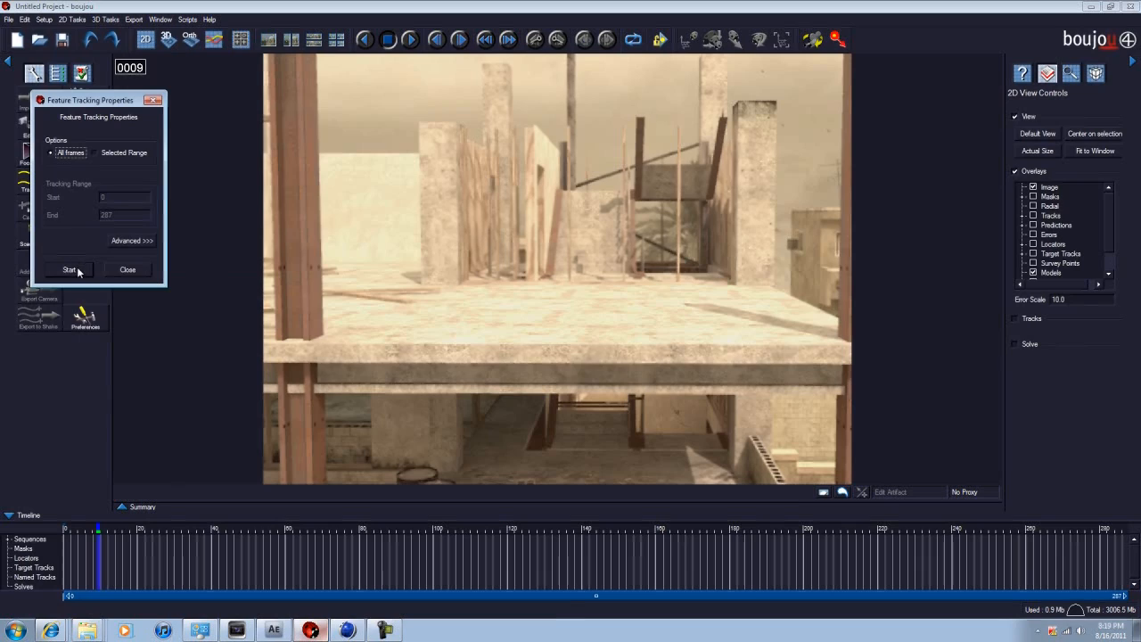
pyautogui.click(77, 270)
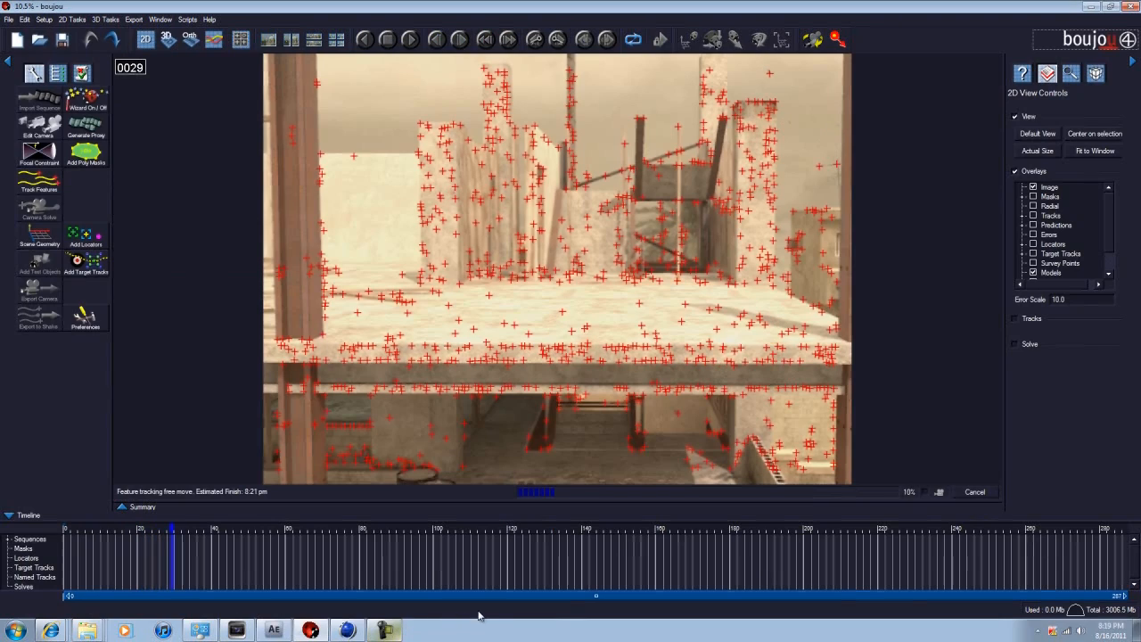
pyautogui.click(385, 630)
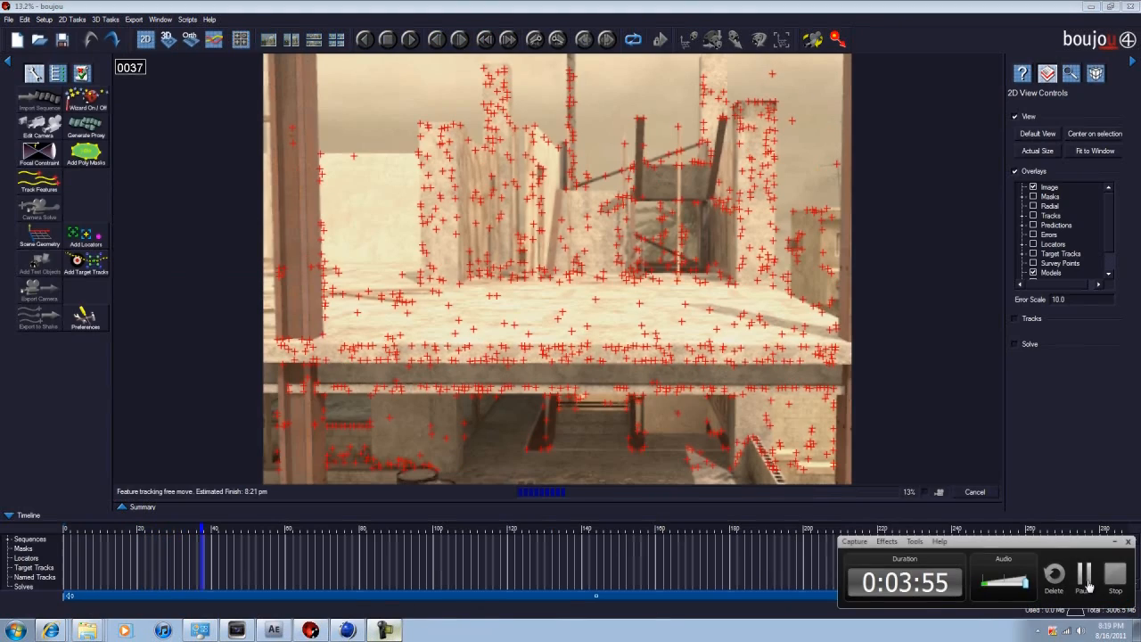
pyautogui.click(1084, 575)
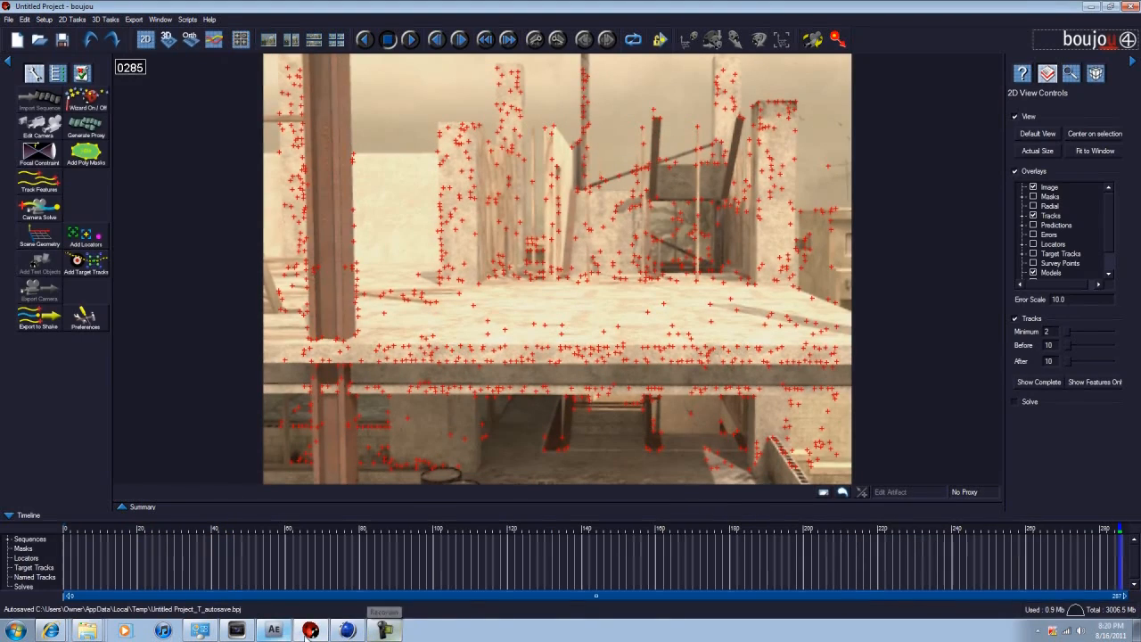
pyautogui.click(386, 630)
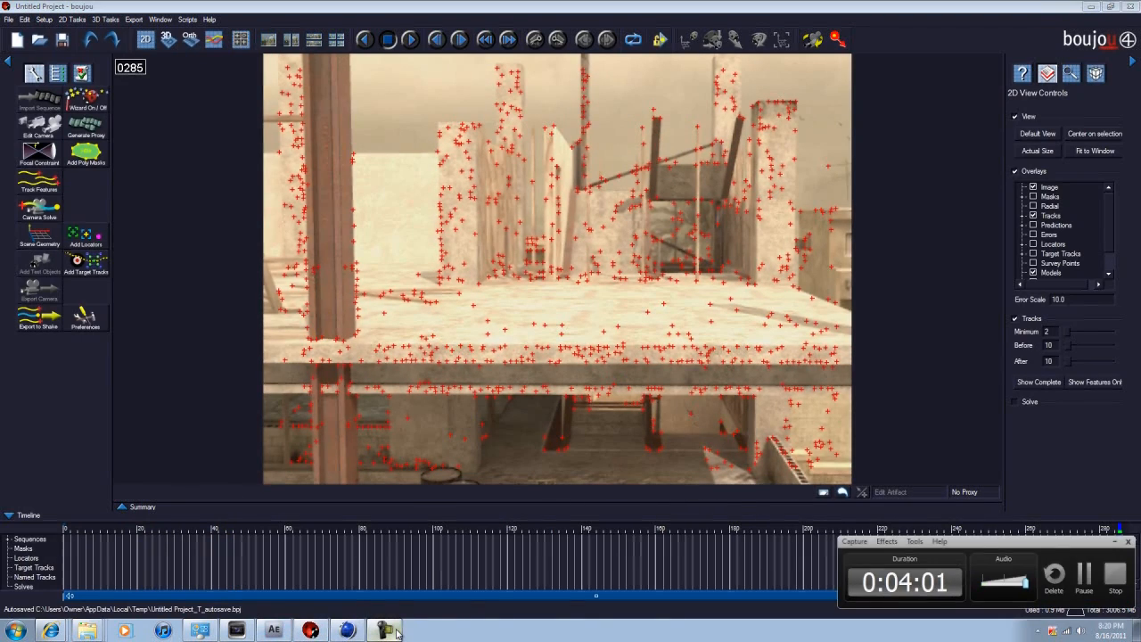
pyautogui.click(397, 633)
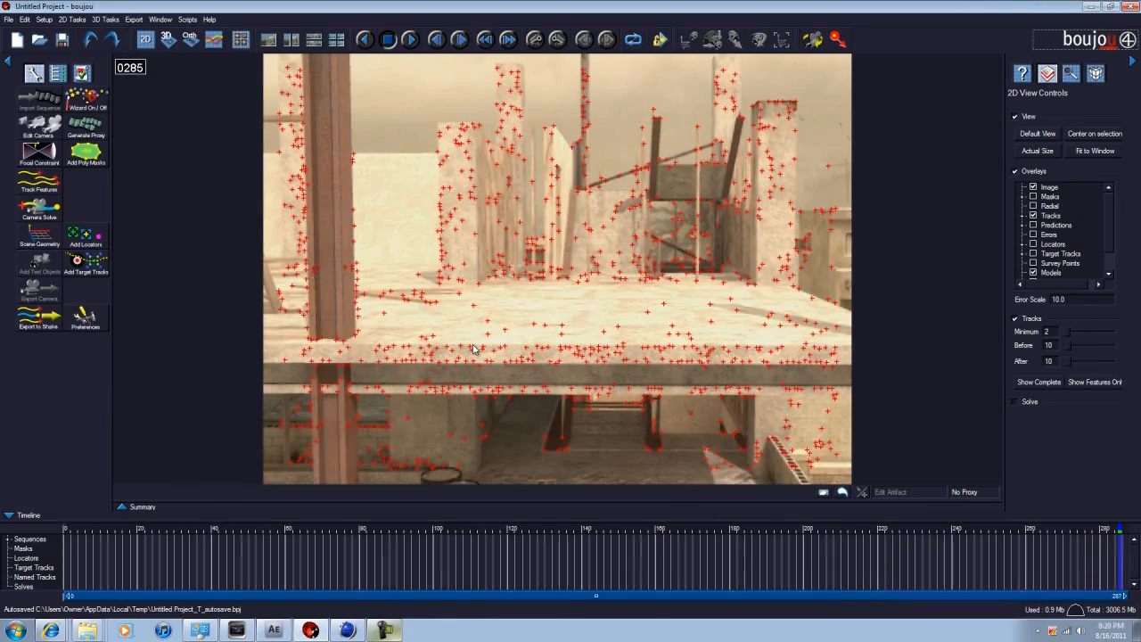
# Scrub through the tracked frames and start the camera solve for all frames with camera path smoothness optimized
pyautogui.moveTo(375, 531); pyautogui.dragTo(94, 553)
pyautogui.click(43, 212)
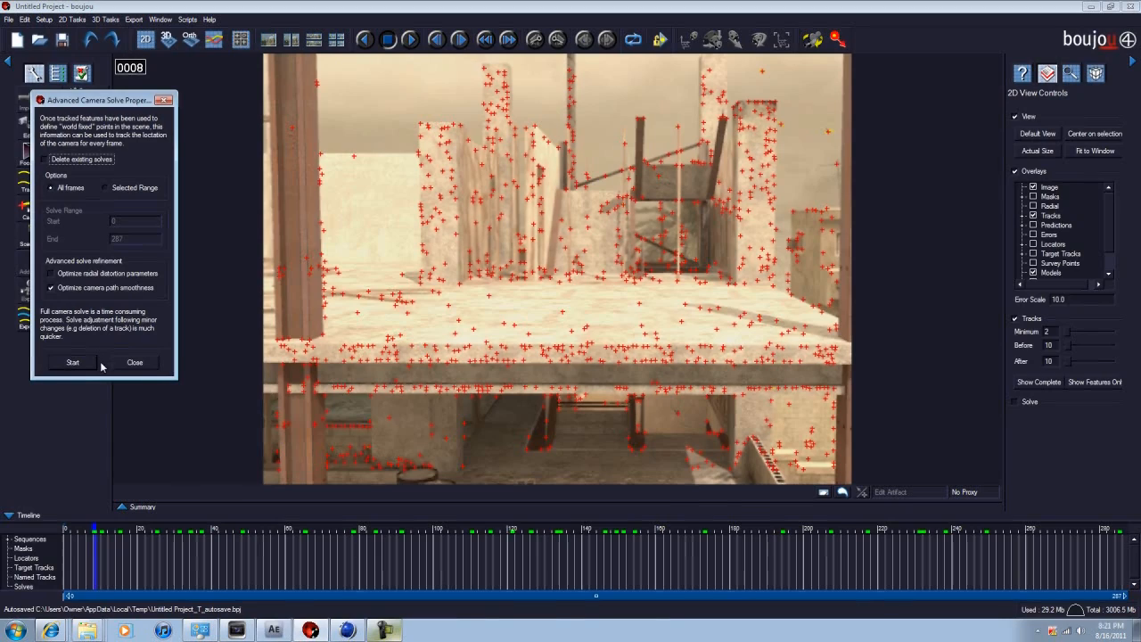
pyautogui.click(73, 362)
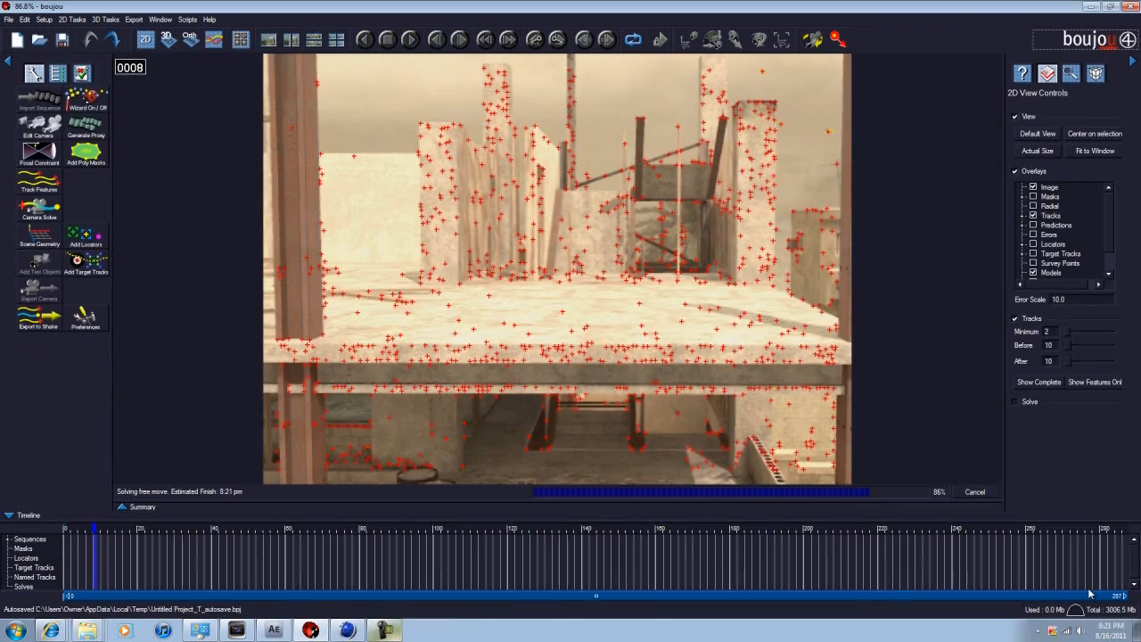
pyautogui.click(391, 630)
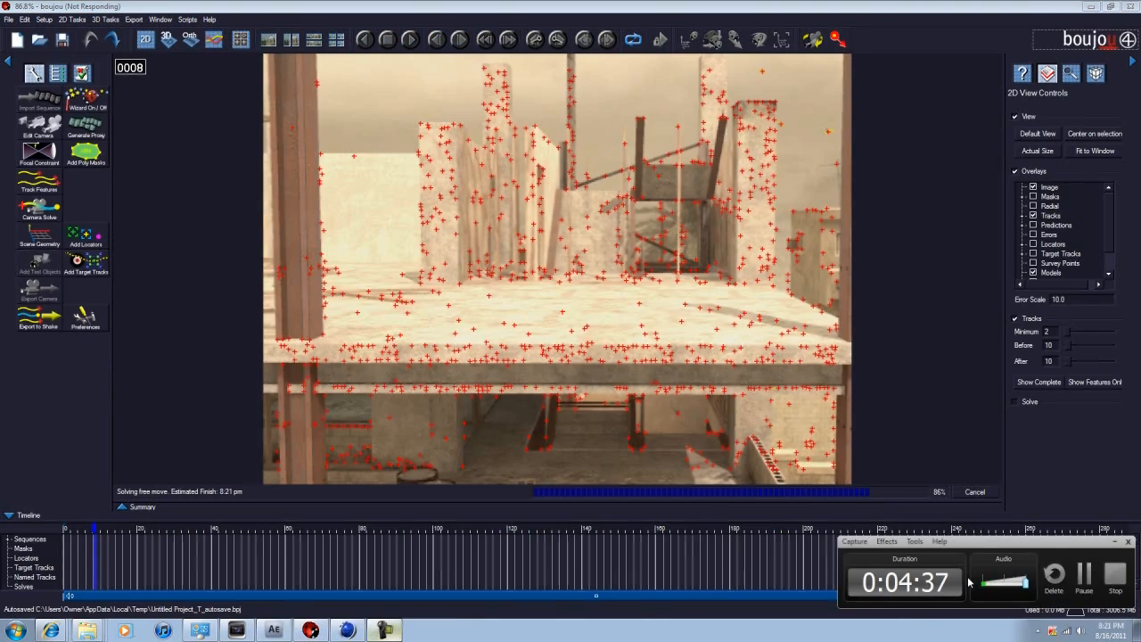
pyautogui.click(1085, 575)
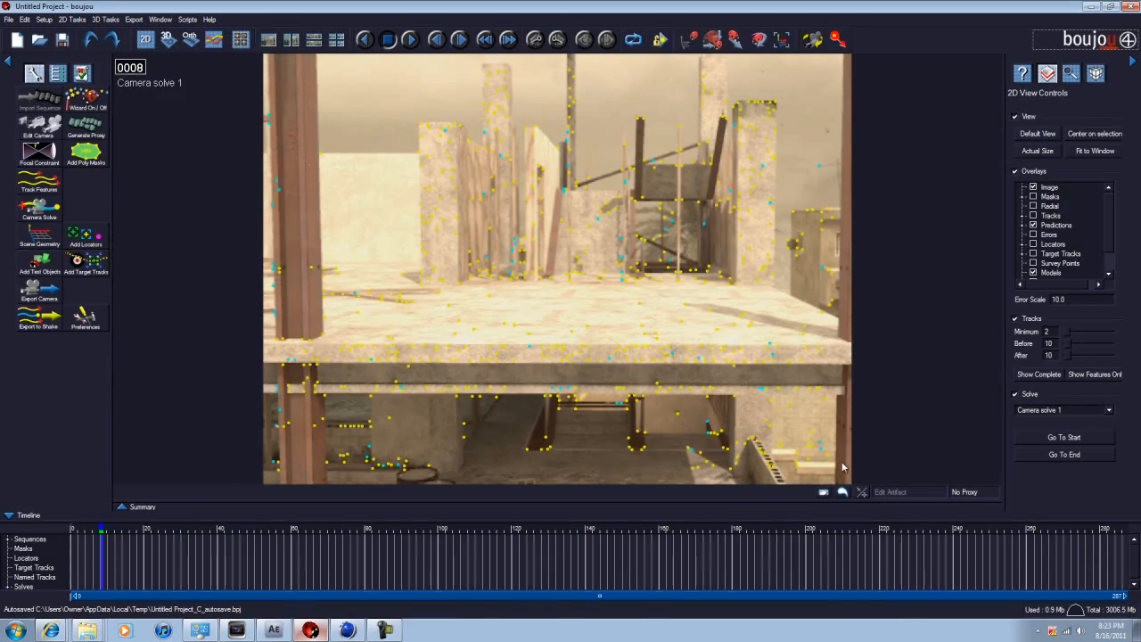
pyautogui.click(383, 631)
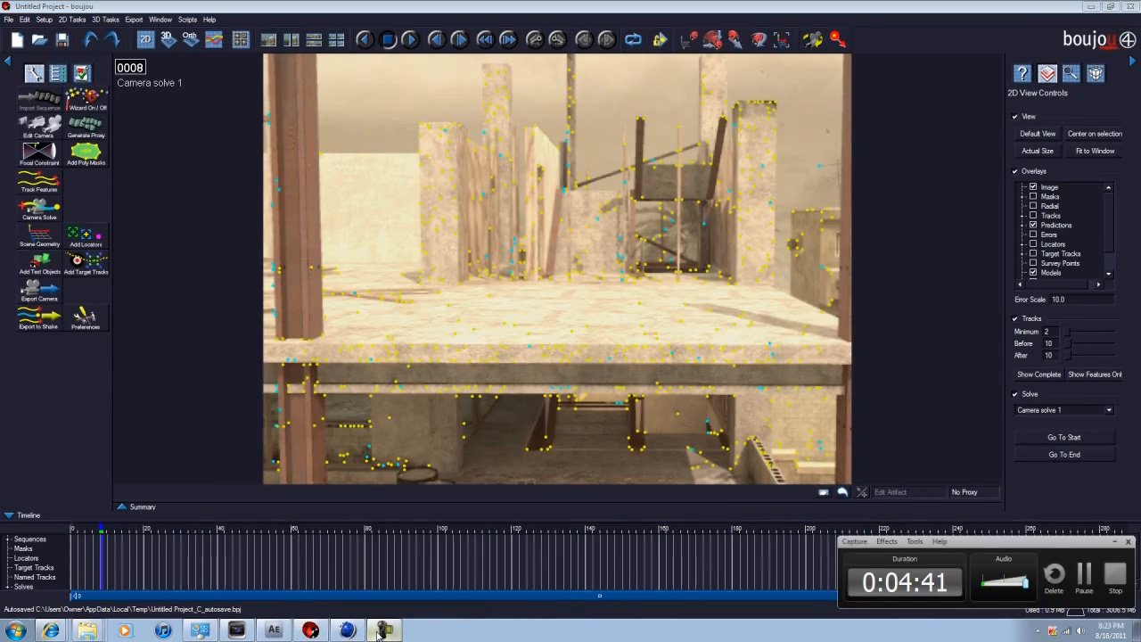
pyautogui.click(381, 630)
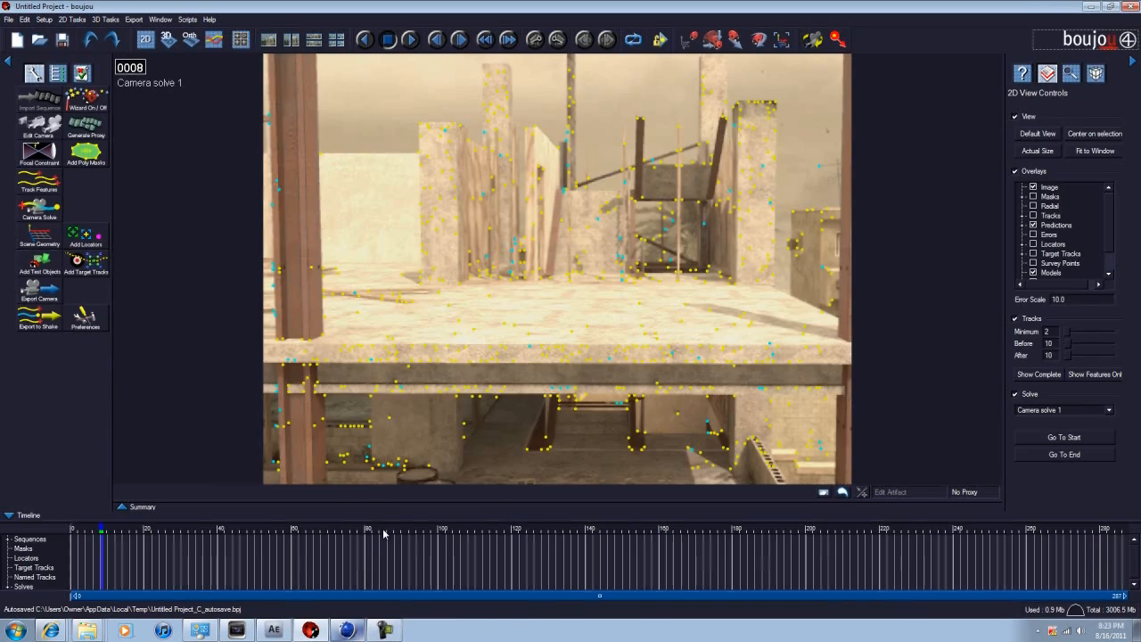
# Scrub through the solved shot back to frame 0 and flag the tracking points on the concrete floor for export
pyautogui.moveTo(382, 531); pyautogui.dragTo(3, 541)
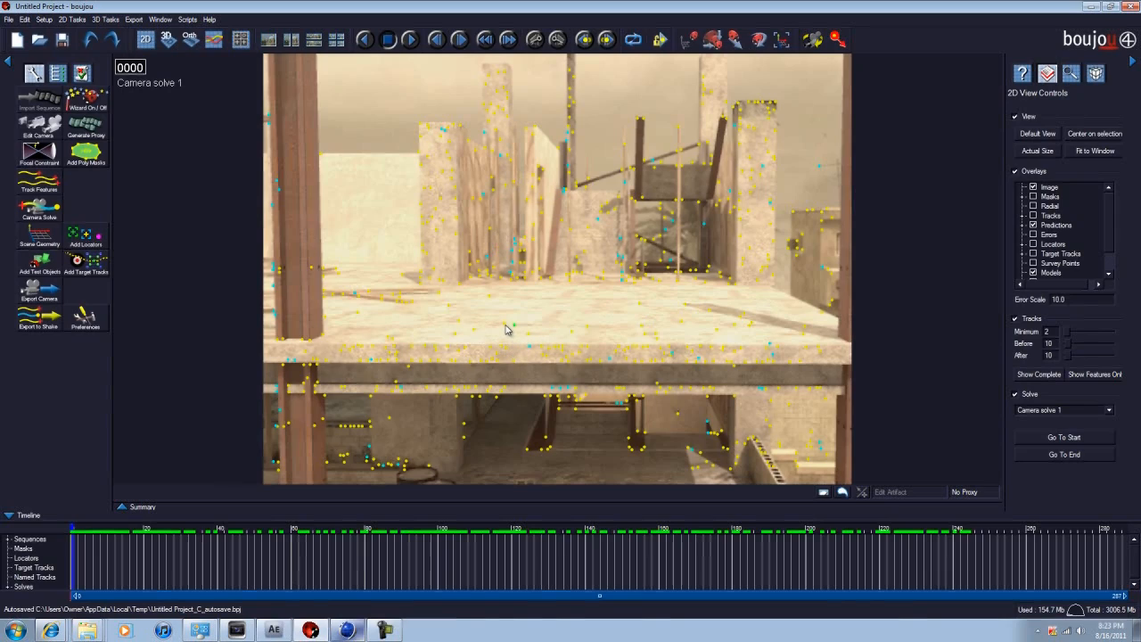
pyautogui.scroll(3, 474, 337)
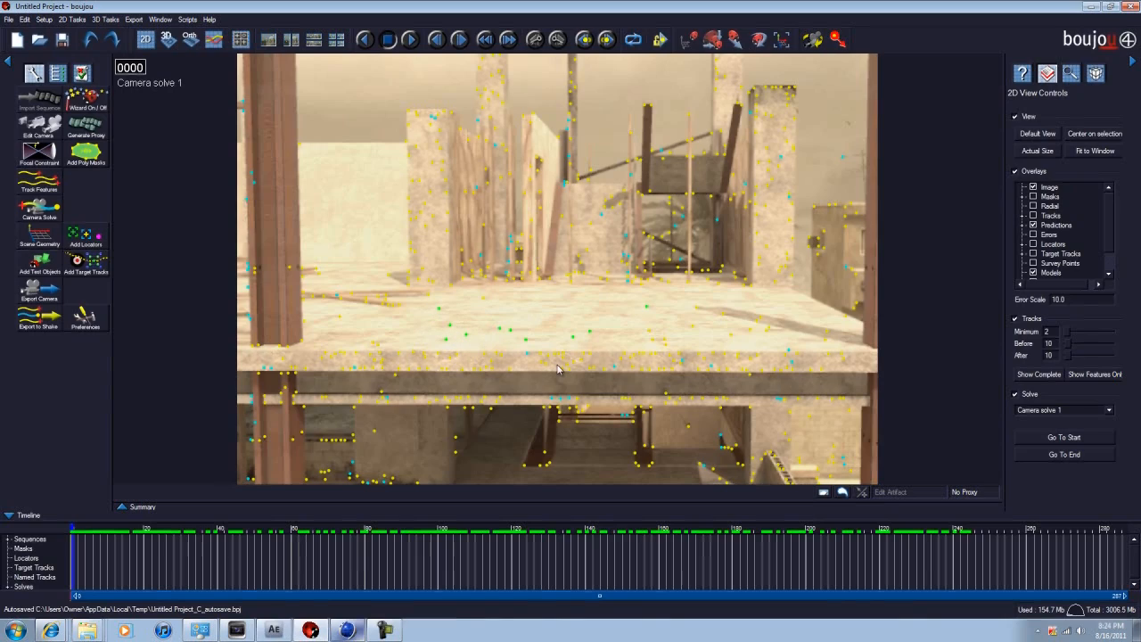
pyautogui.rightClick(501, 331)
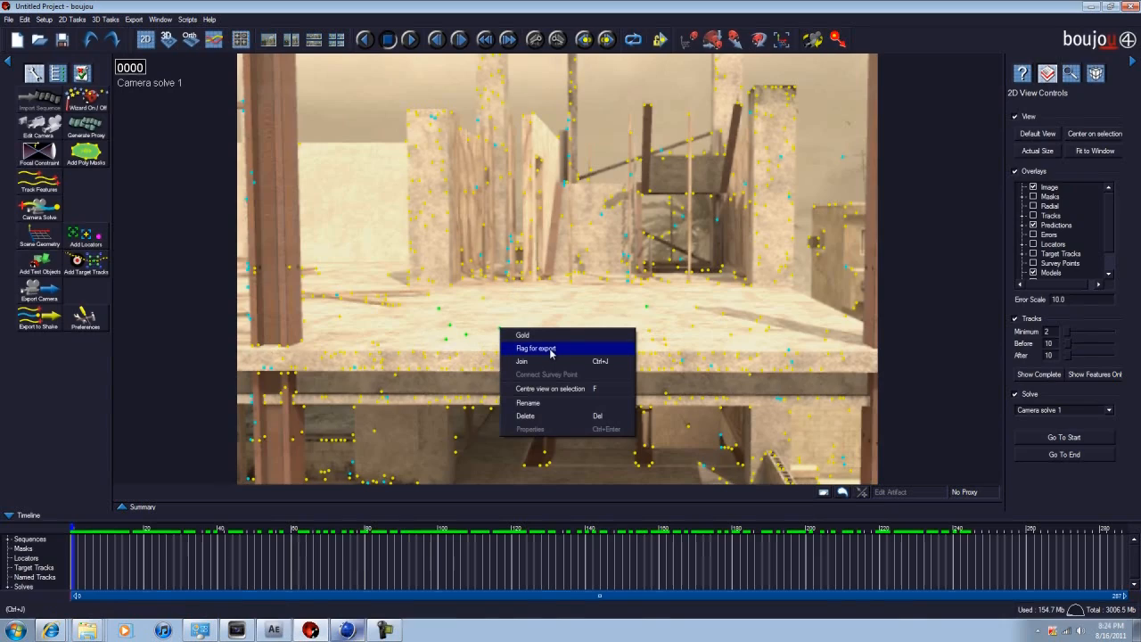
pyautogui.click(596, 349)
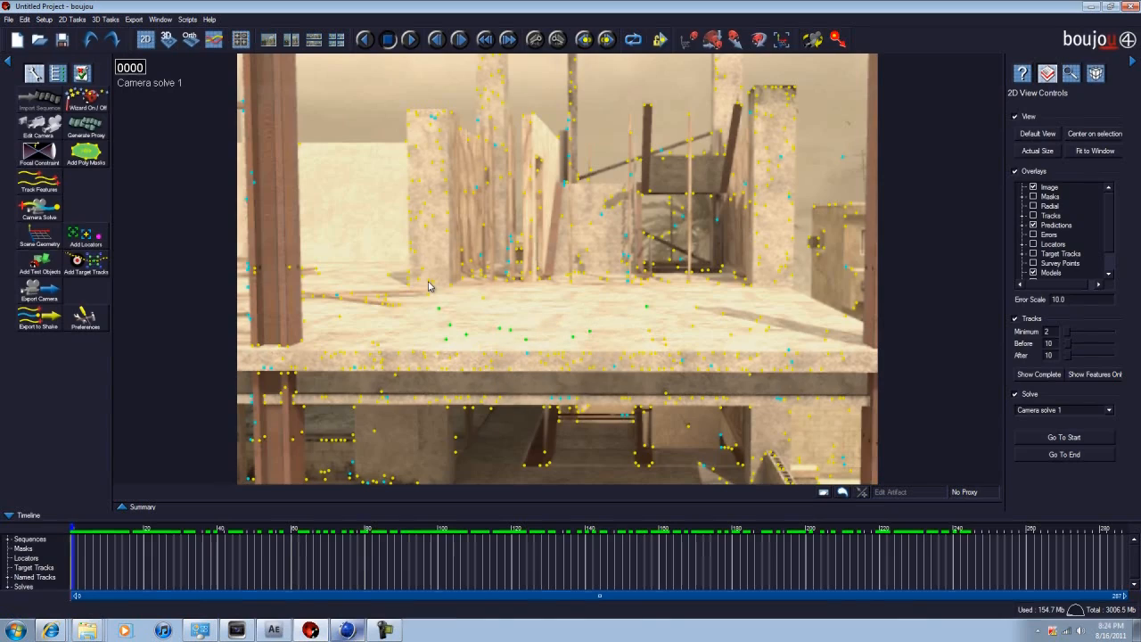
# Start exporting the camera solve and set the export type to Cinema 4D (*.c4d)
pyautogui.click(133, 18)
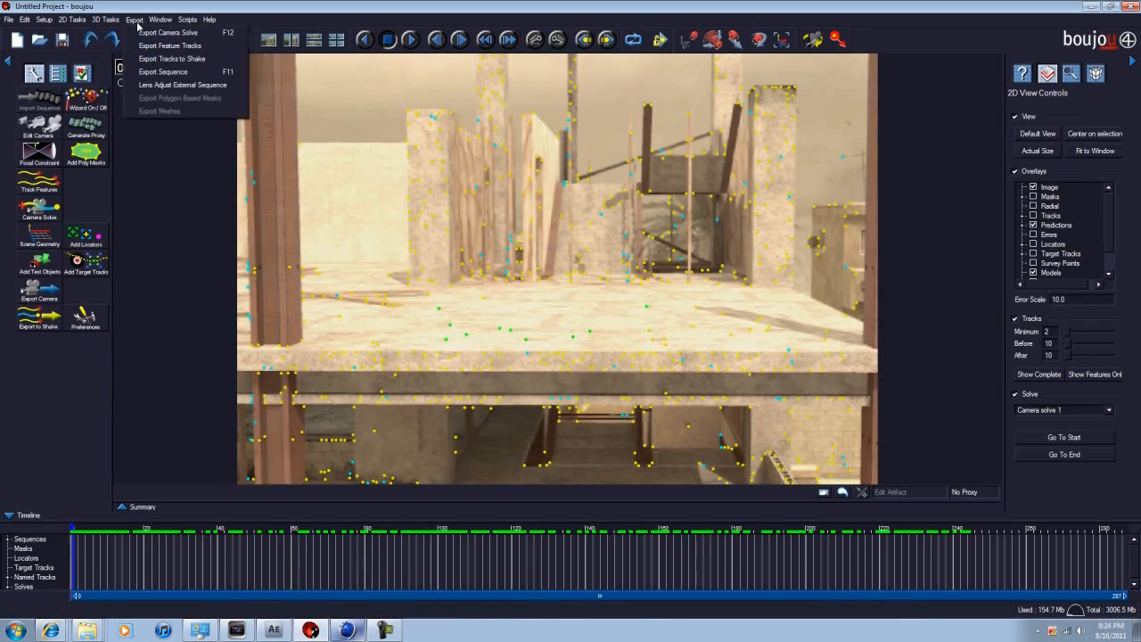
pyautogui.click(168, 33)
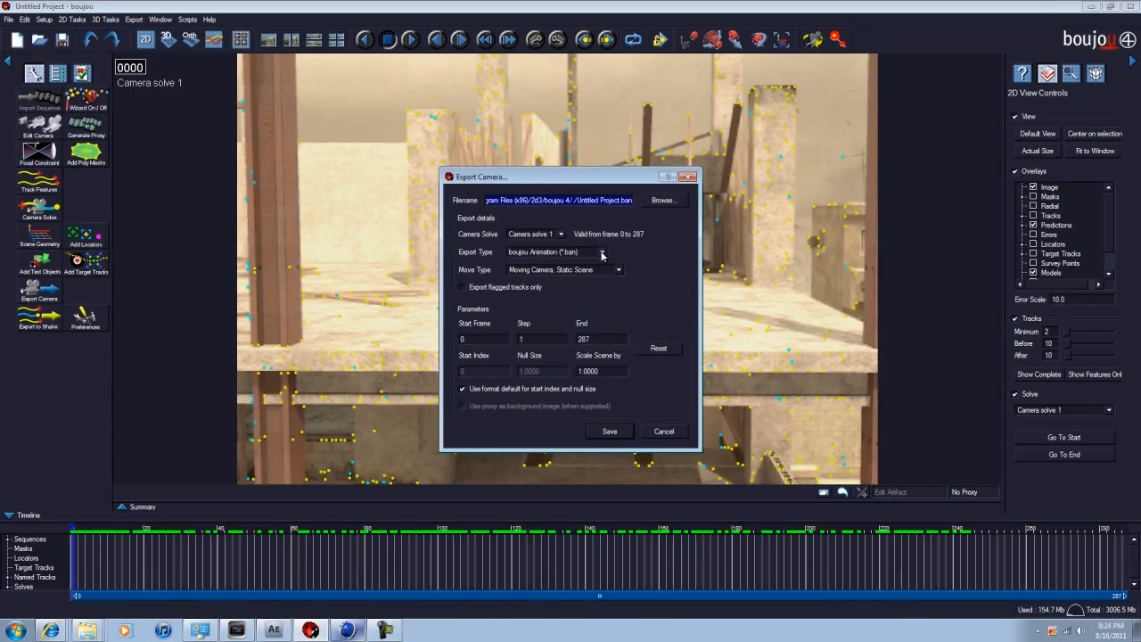
pyautogui.click(602, 254)
pyautogui.click(575, 273)
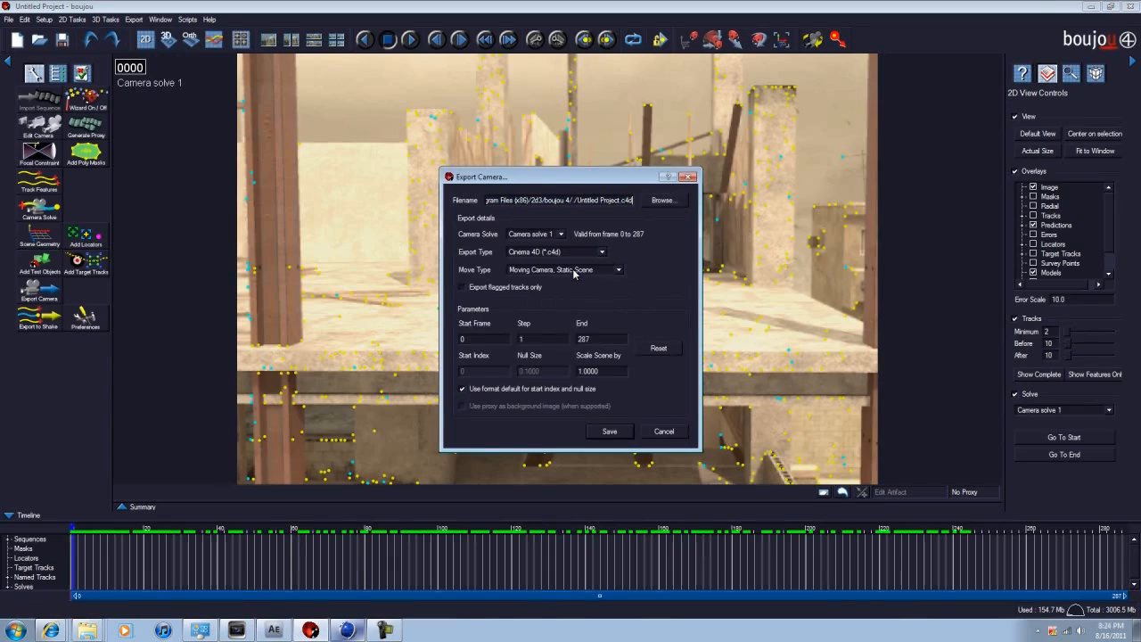
# Browse from the Videos library through Montages and Main to the TUTTRACK folder as the export location
pyautogui.click(661, 201)
pyautogui.click(490, 403)
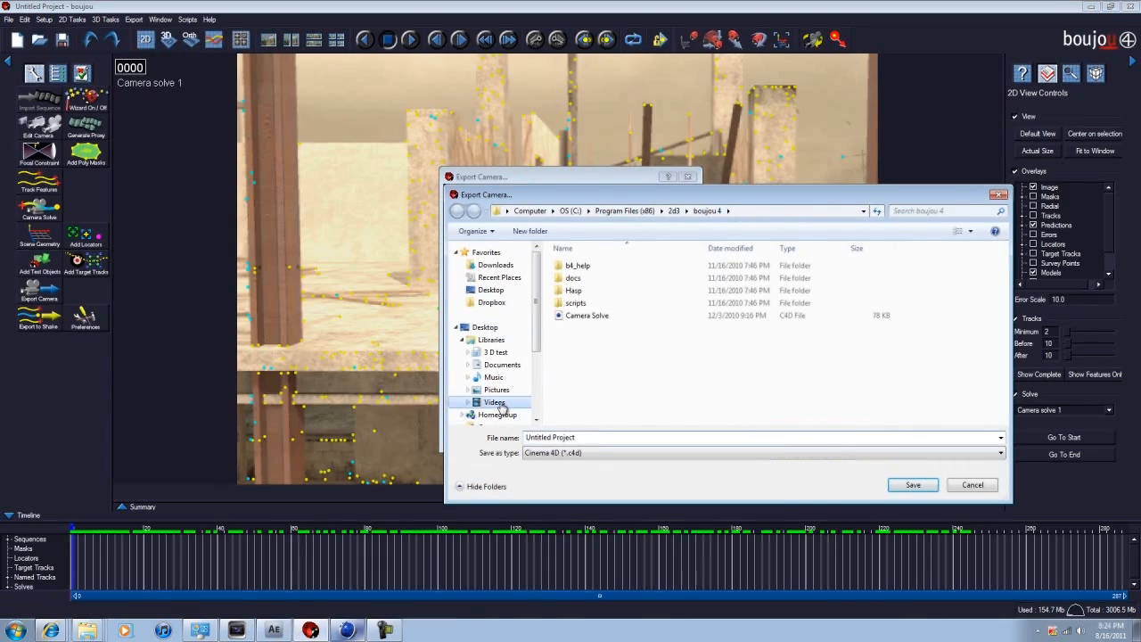
pyautogui.doubleClick(772, 333)
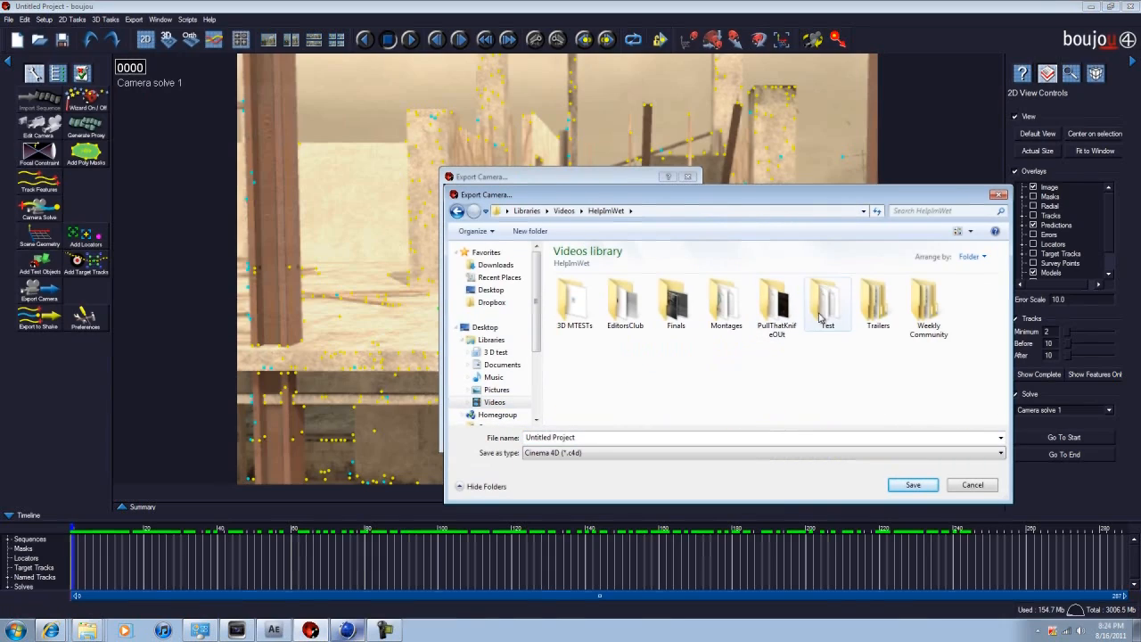
pyautogui.doubleClick(724, 303)
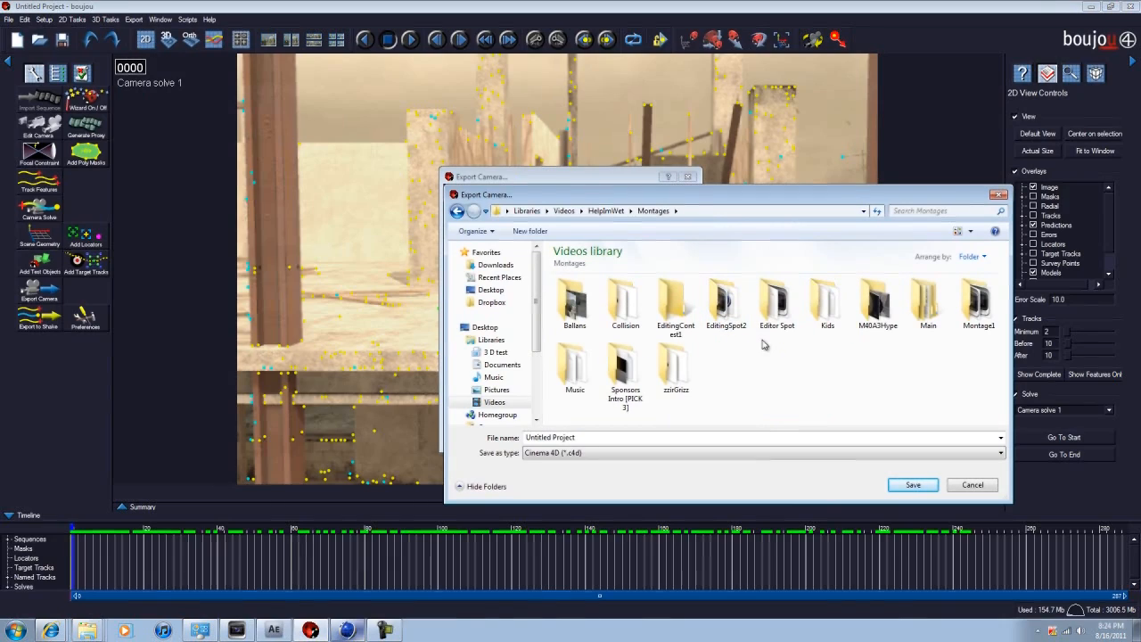
pyautogui.doubleClick(917, 308)
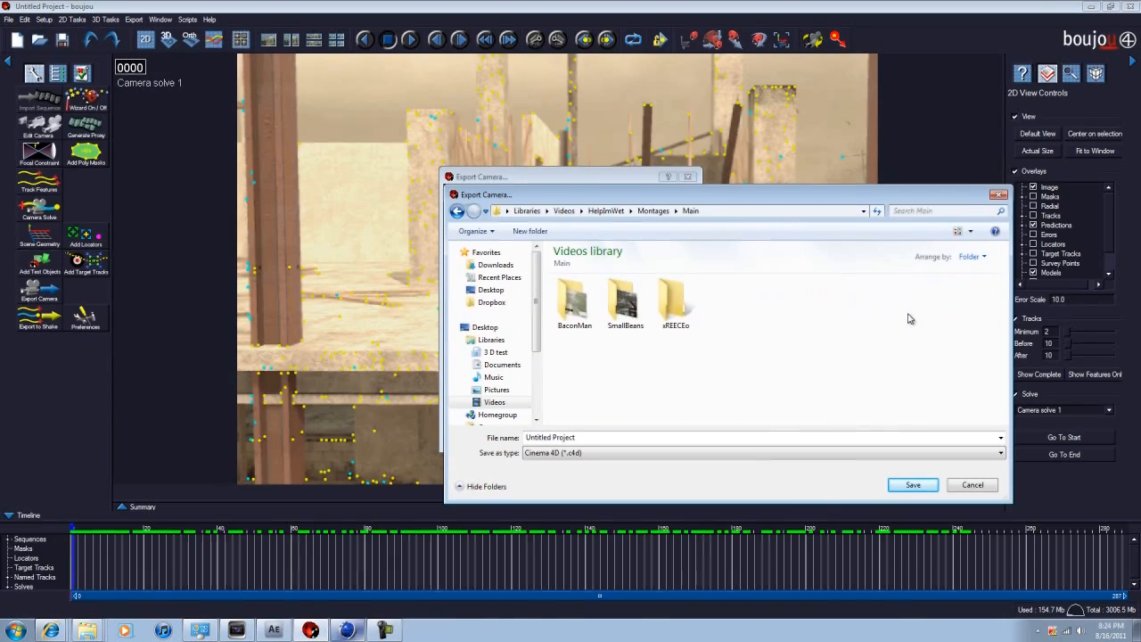
pyautogui.doubleClick(675, 305)
pyautogui.doubleClick(772, 308)
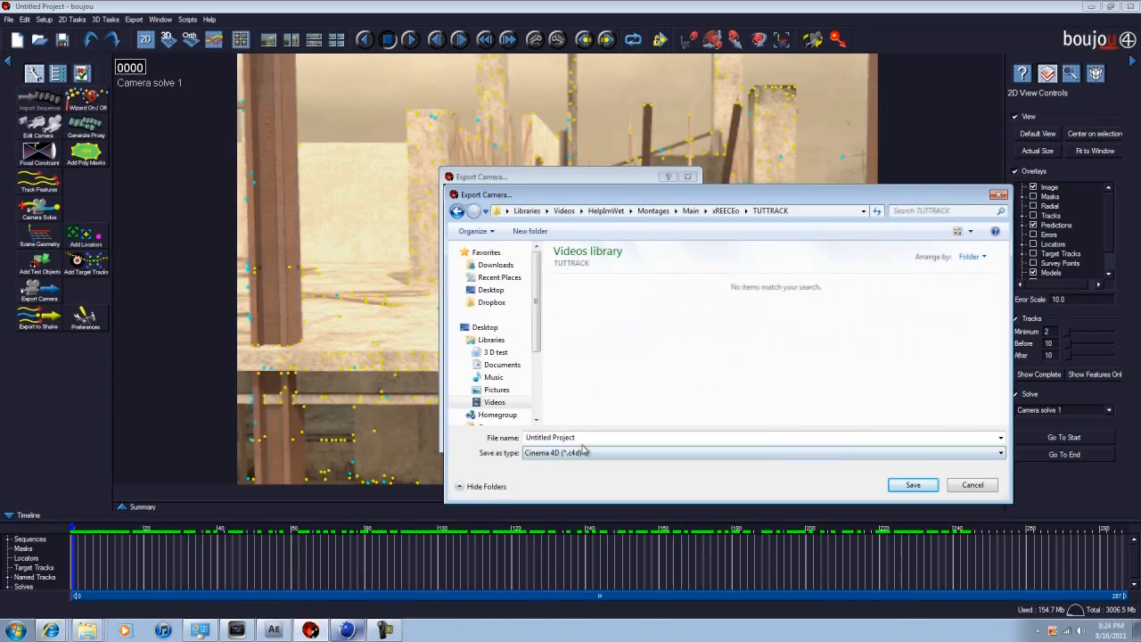
# Name the export file Tutorial11111, limit the export to flagged tracks only and save the camera solve
pyautogui.write('Tuto')
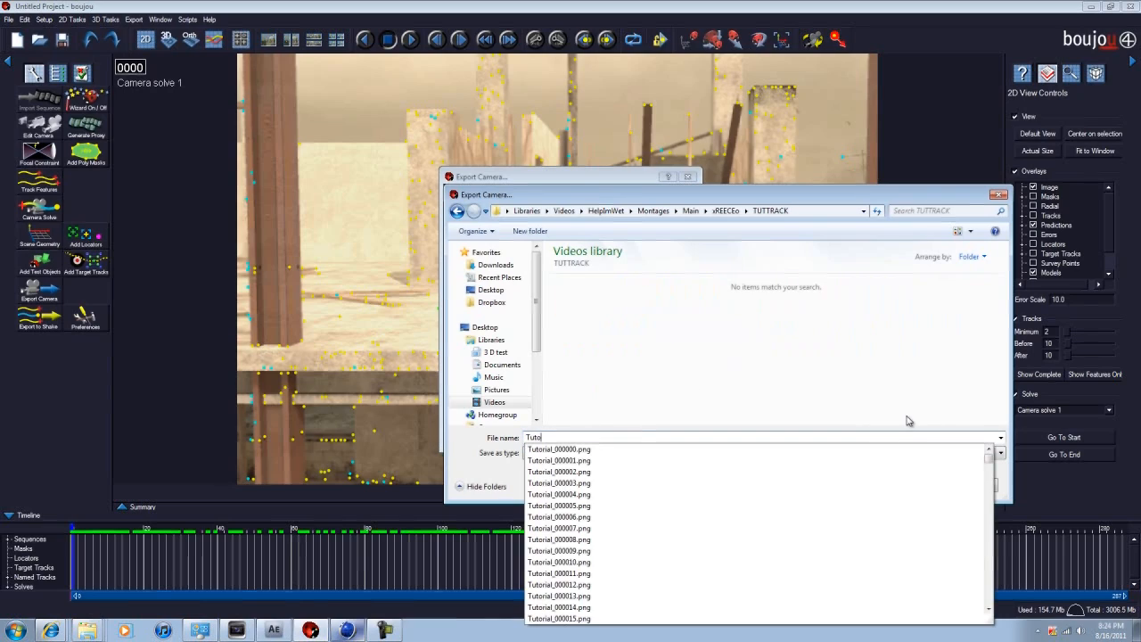
pyautogui.write('rialt')
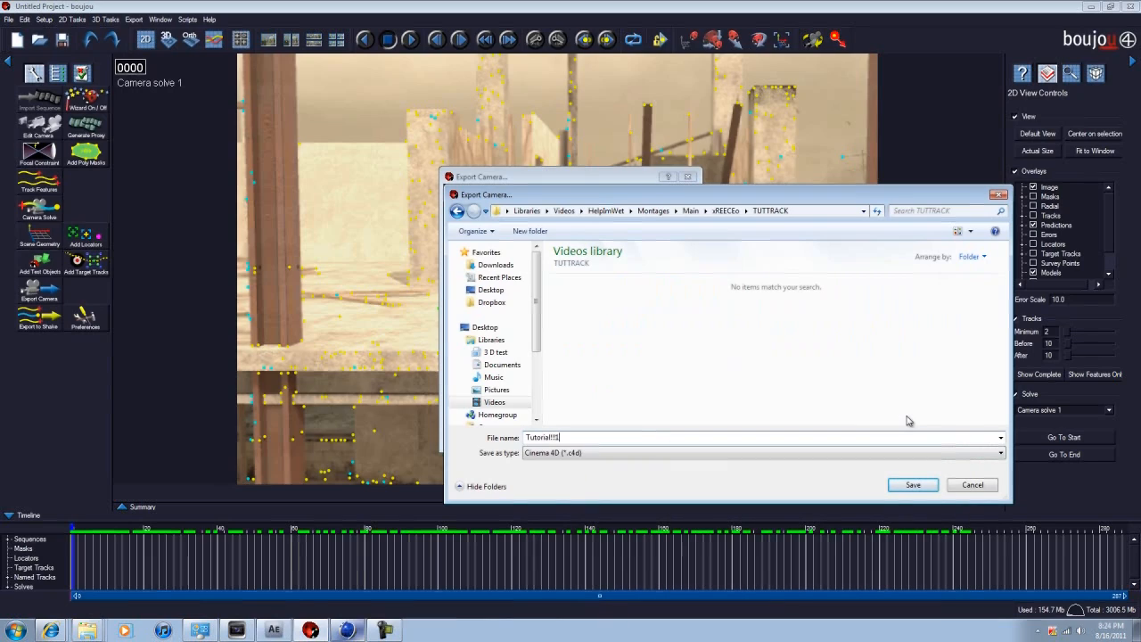
pyautogui.write('1111')
pyautogui.press('Return')
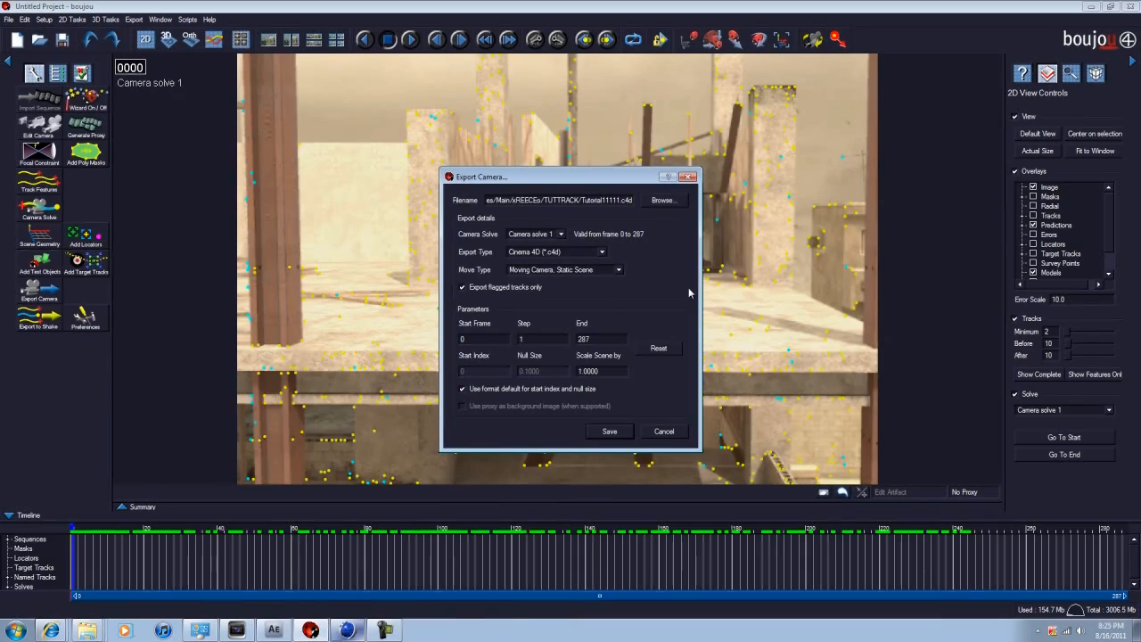
pyautogui.click(609, 432)
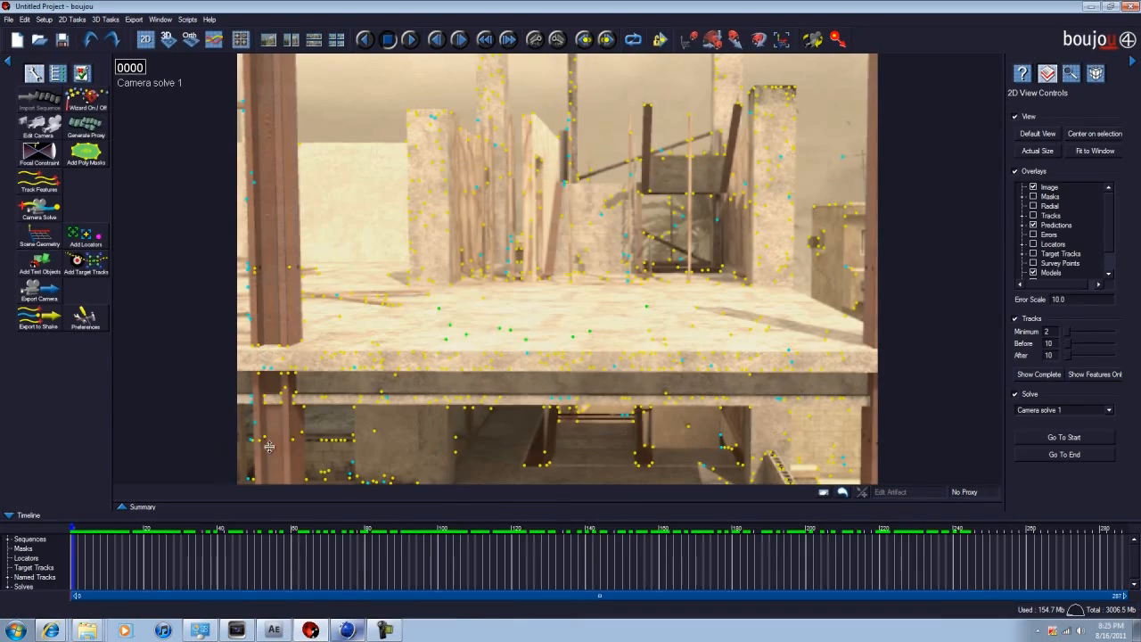
# Switch to Cinema 4D, start opening a scene file and try the Montages folder from the dialog's current path
pyautogui.click(349, 630)
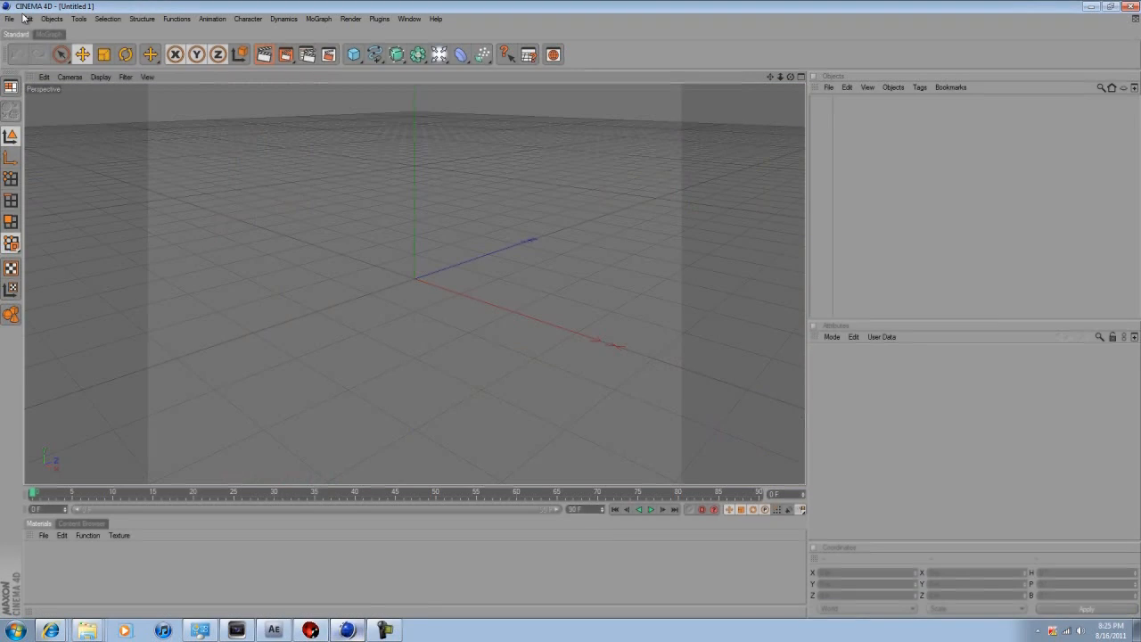
pyautogui.click(8, 8)
pyautogui.click(34, 8)
pyautogui.click(9, 18)
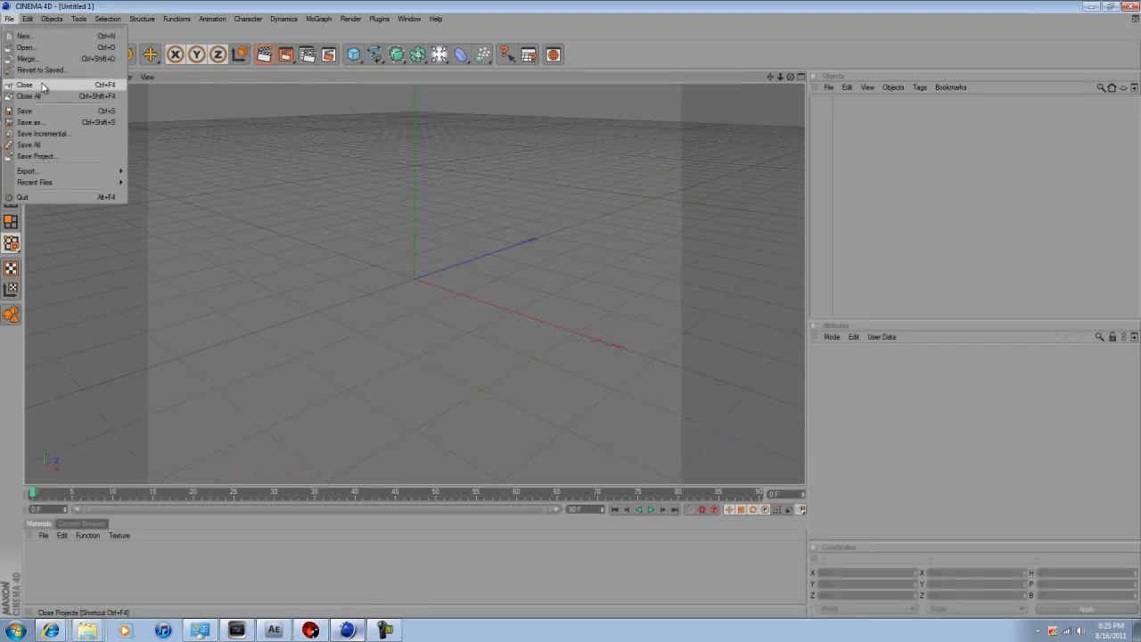
pyautogui.click(42, 49)
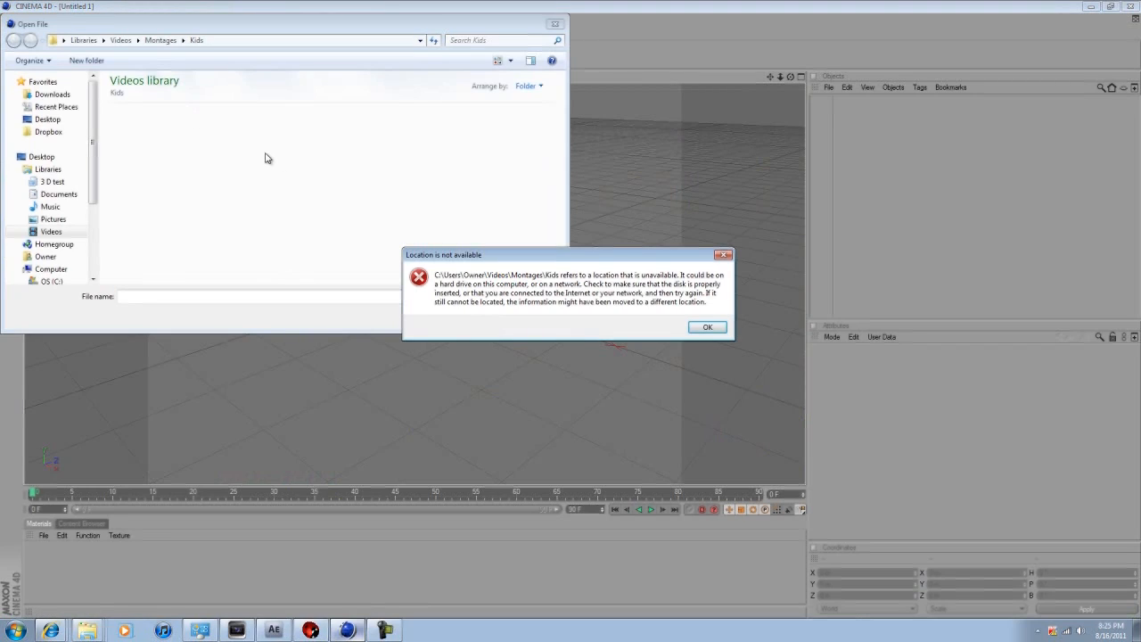
pyautogui.click(719, 329)
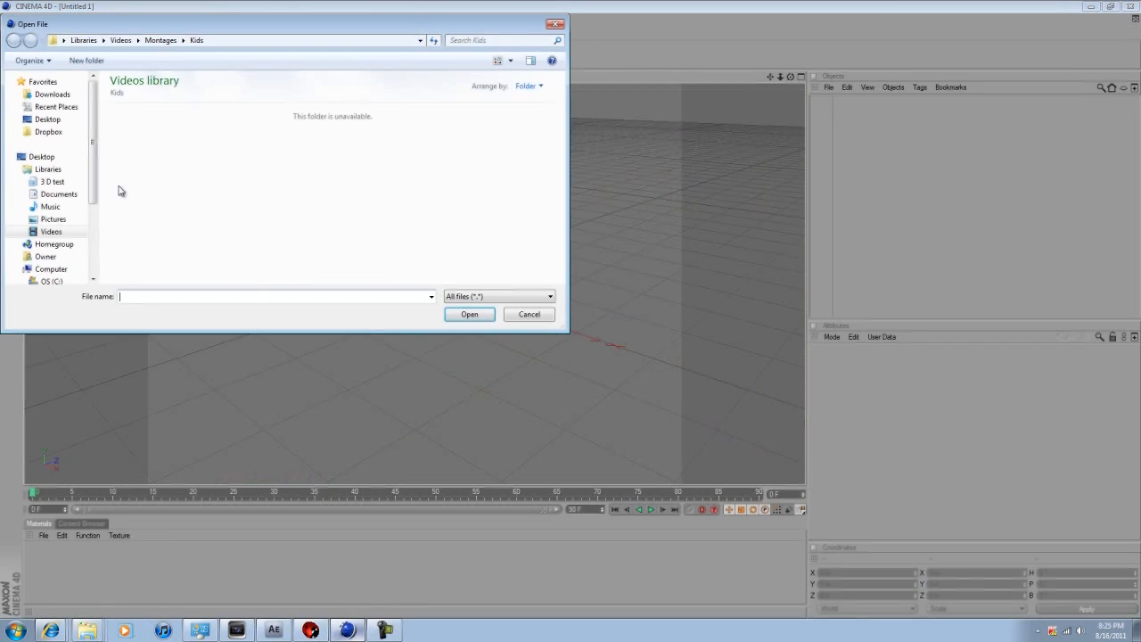
pyautogui.click(161, 40)
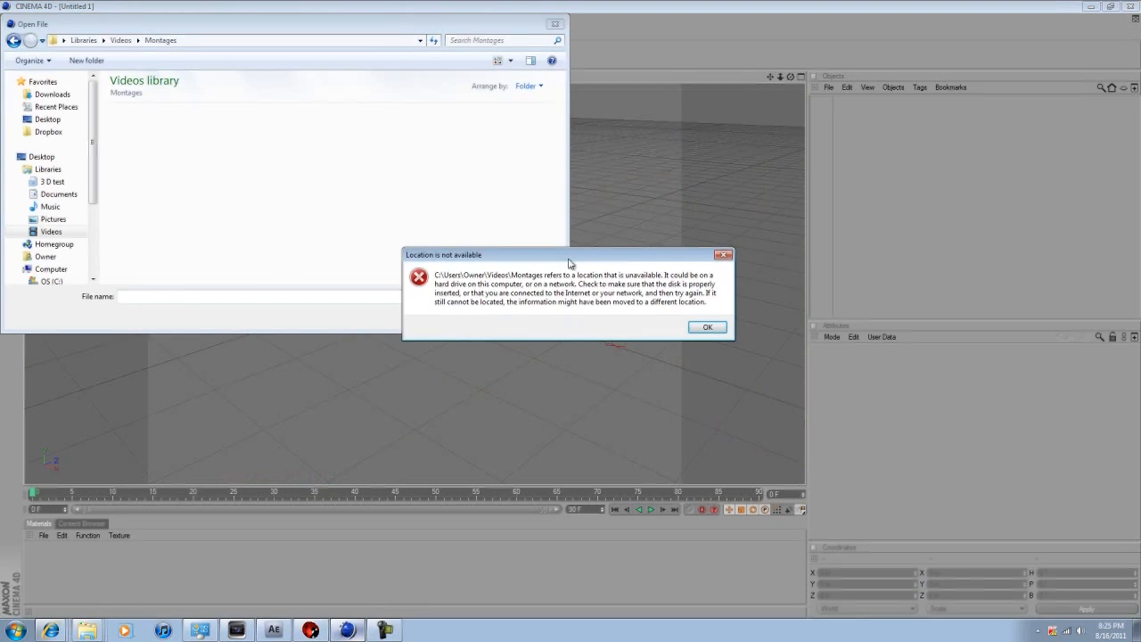
pyautogui.click(708, 329)
# Browse from the Videos library through HelpImWet, Montages and Main to the TUTTRACK folder that holds the exported solve
pyautogui.click(50, 231)
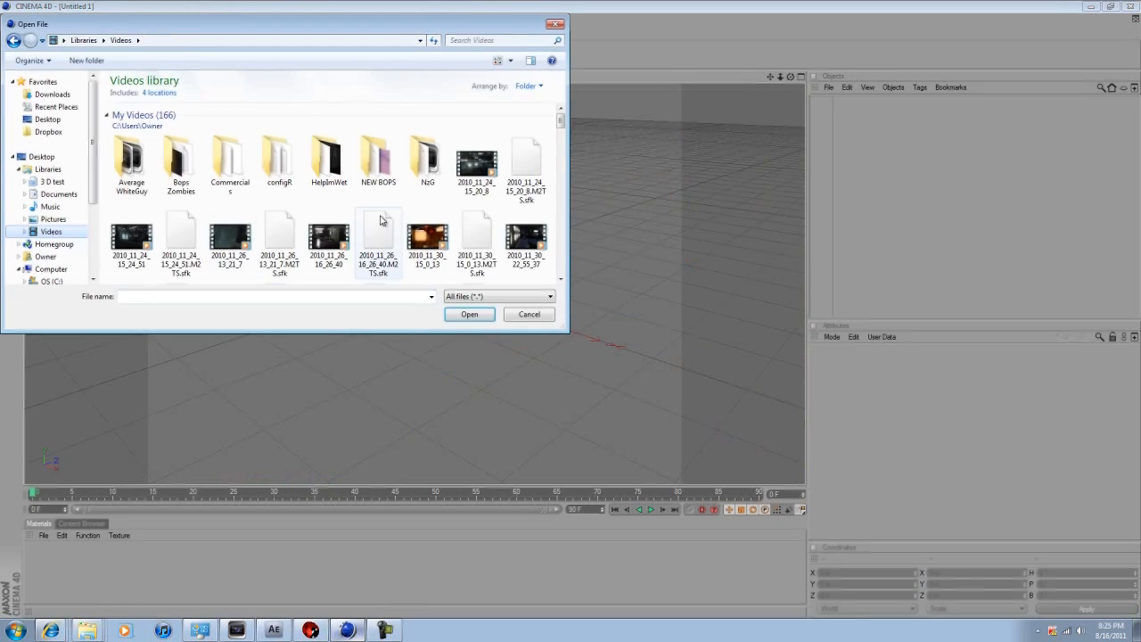
pyautogui.doubleClick(341, 160)
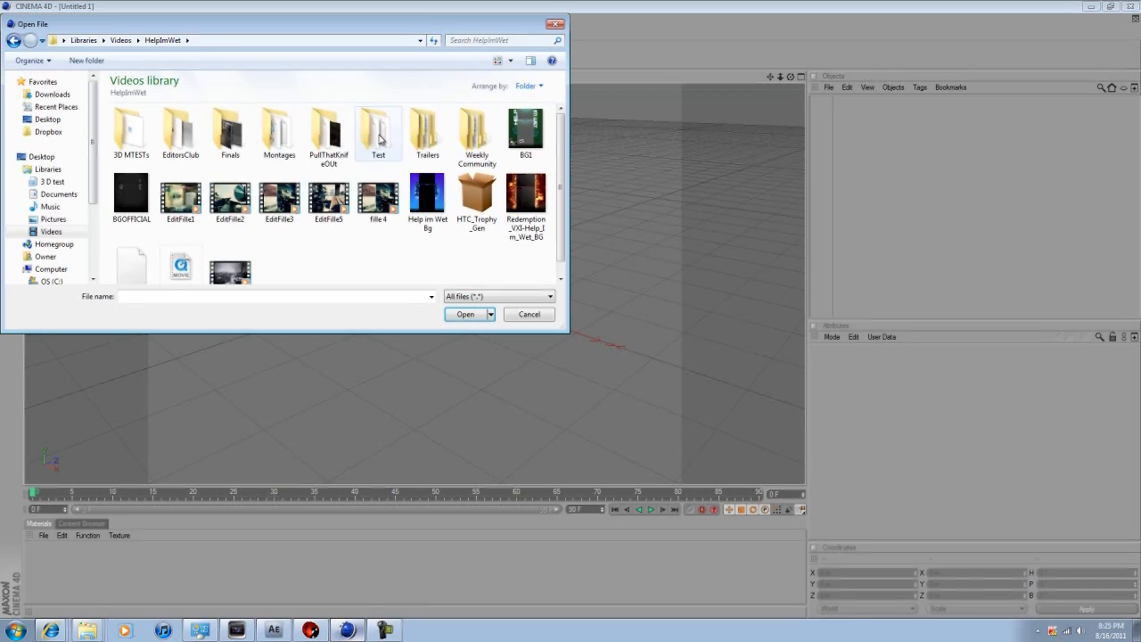
pyautogui.doubleClick(279, 134)
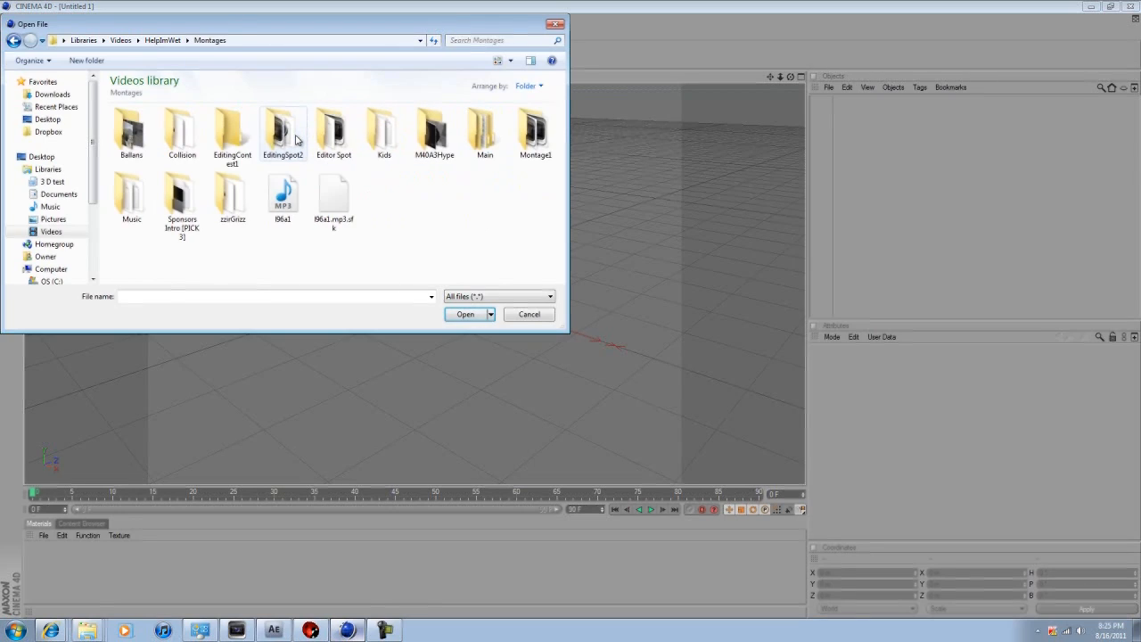
pyautogui.doubleClick(483, 138)
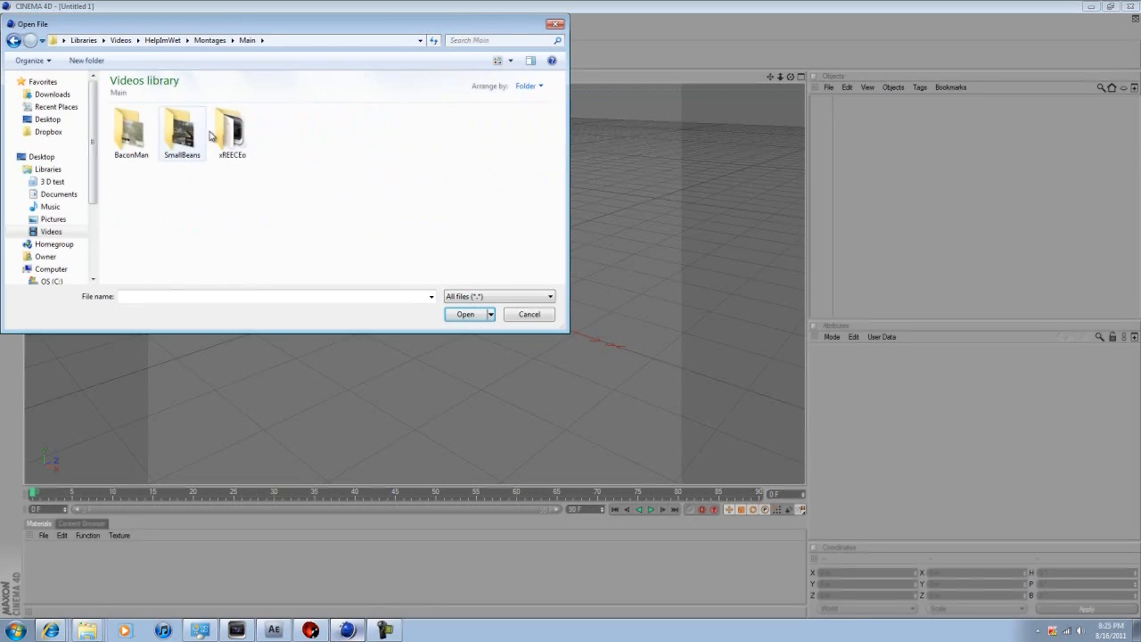
pyautogui.doubleClick(239, 132)
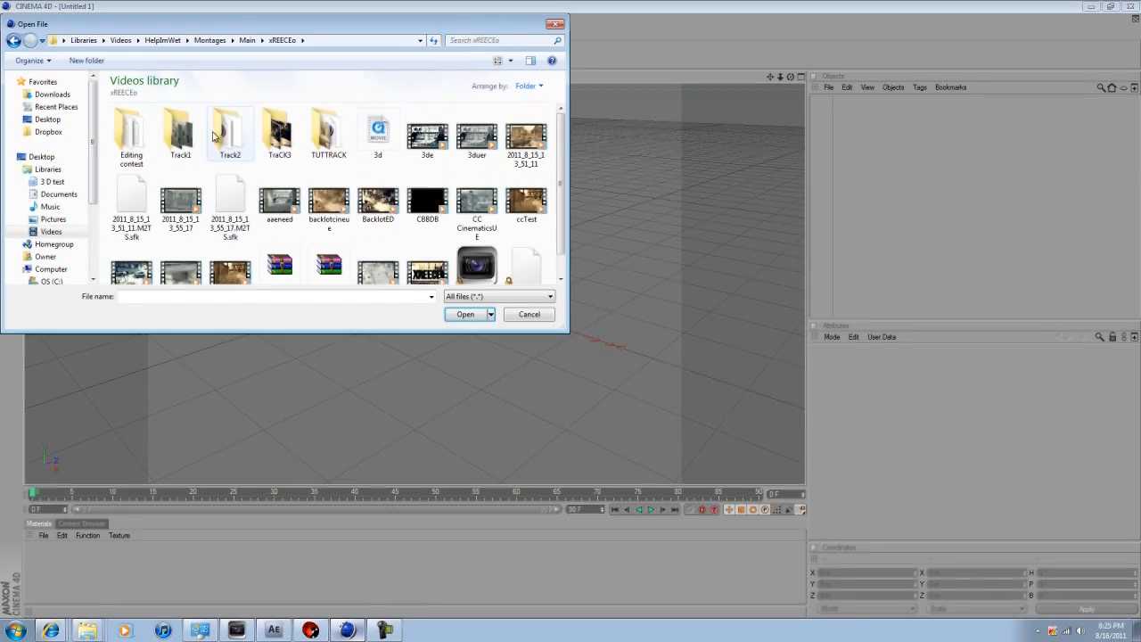
pyautogui.doubleClick(328, 134)
# Open the Tutorial11111 scene file and scrub its animation back to frame 0
pyautogui.scroll(-5, 535, 179)
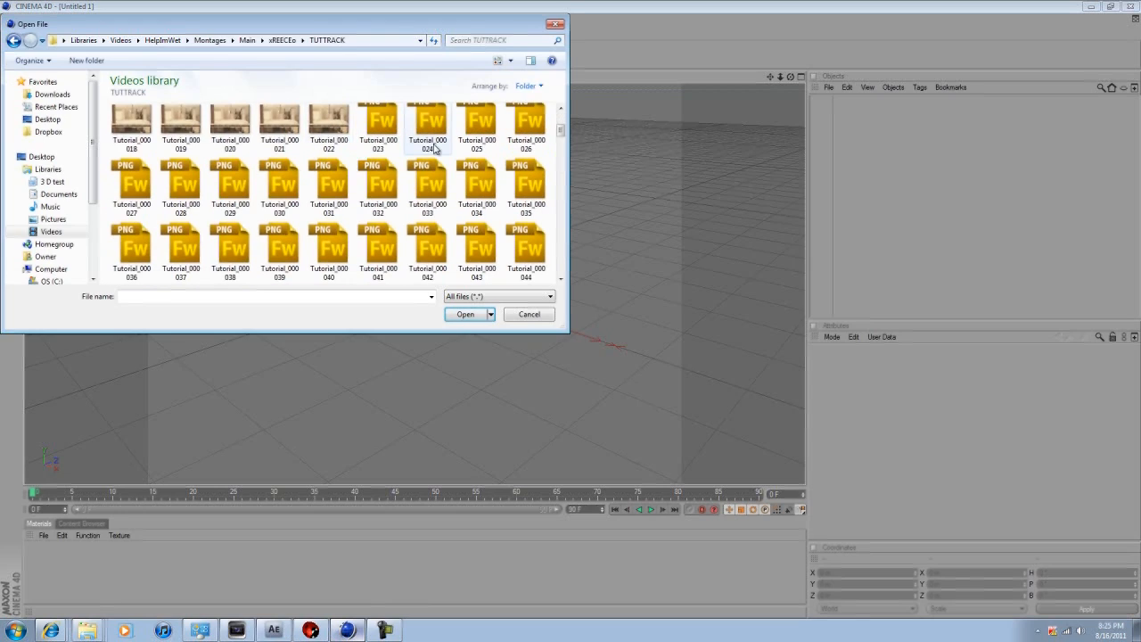
pyautogui.moveTo(561, 161); pyautogui.dragTo(544, 279)
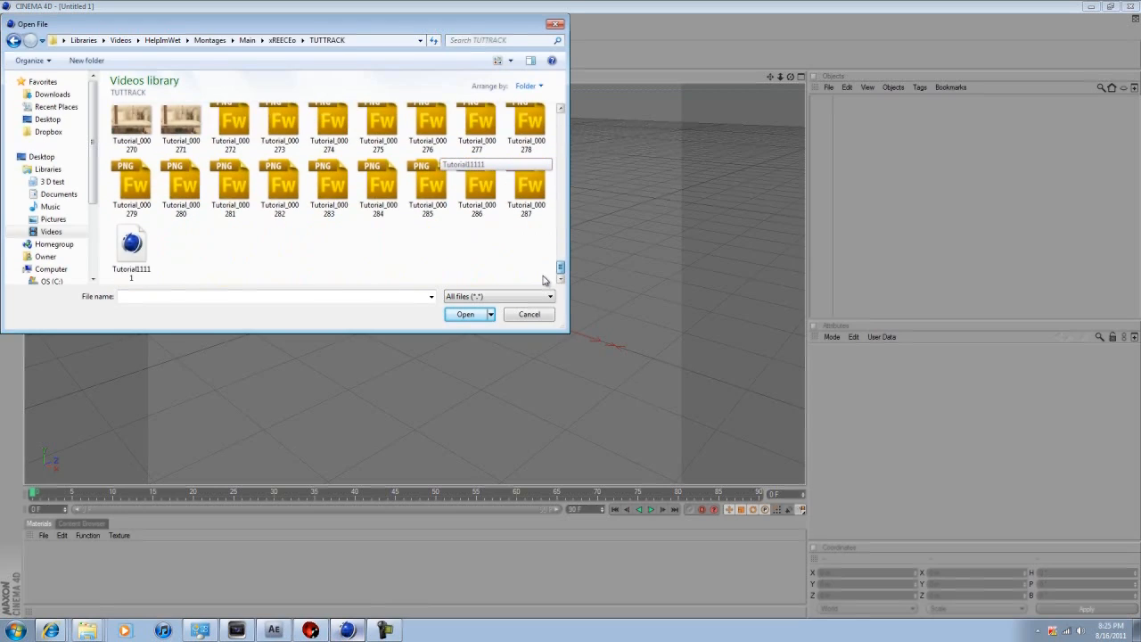
pyautogui.doubleClick(141, 258)
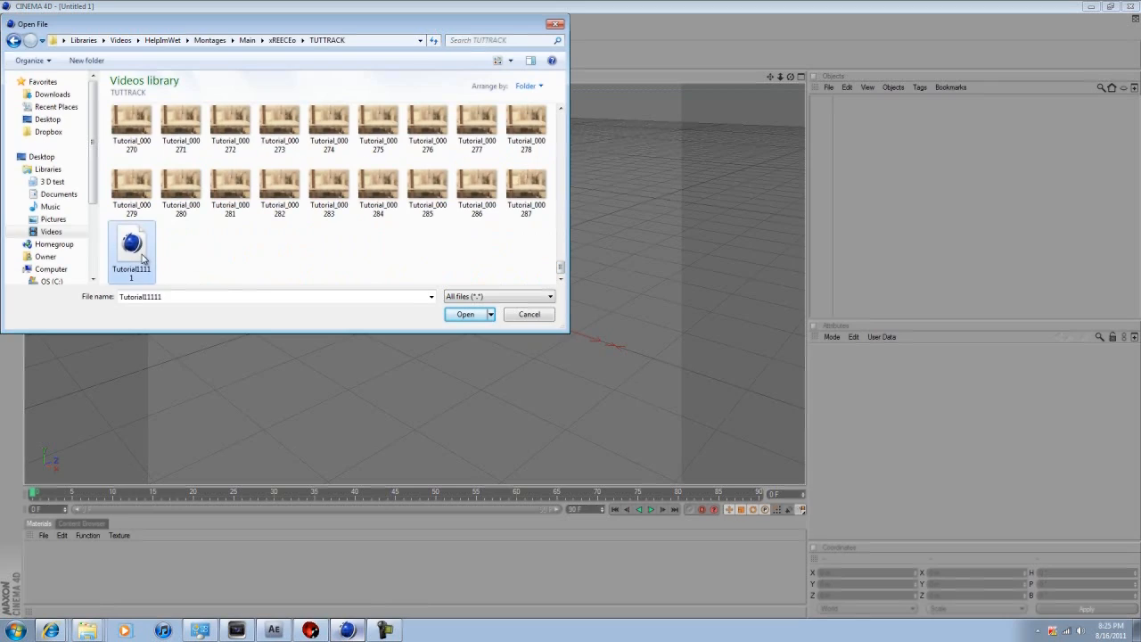
pyautogui.click(122, 359)
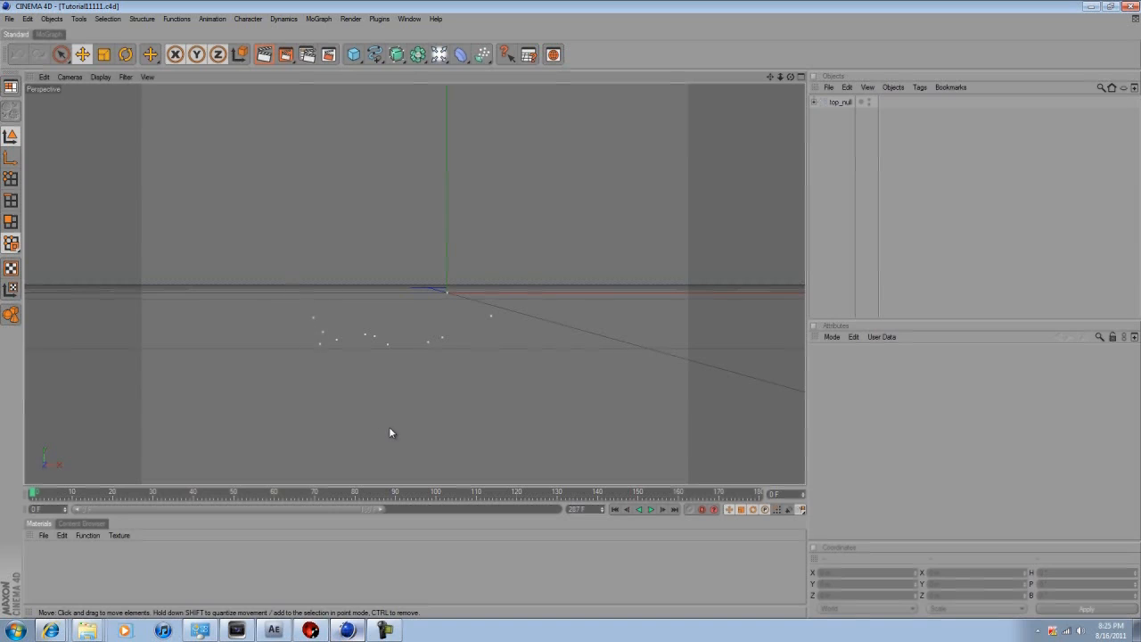
pyautogui.click(132, 493)
pyautogui.moveTo(456, 496); pyautogui.dragTo(0, 491)
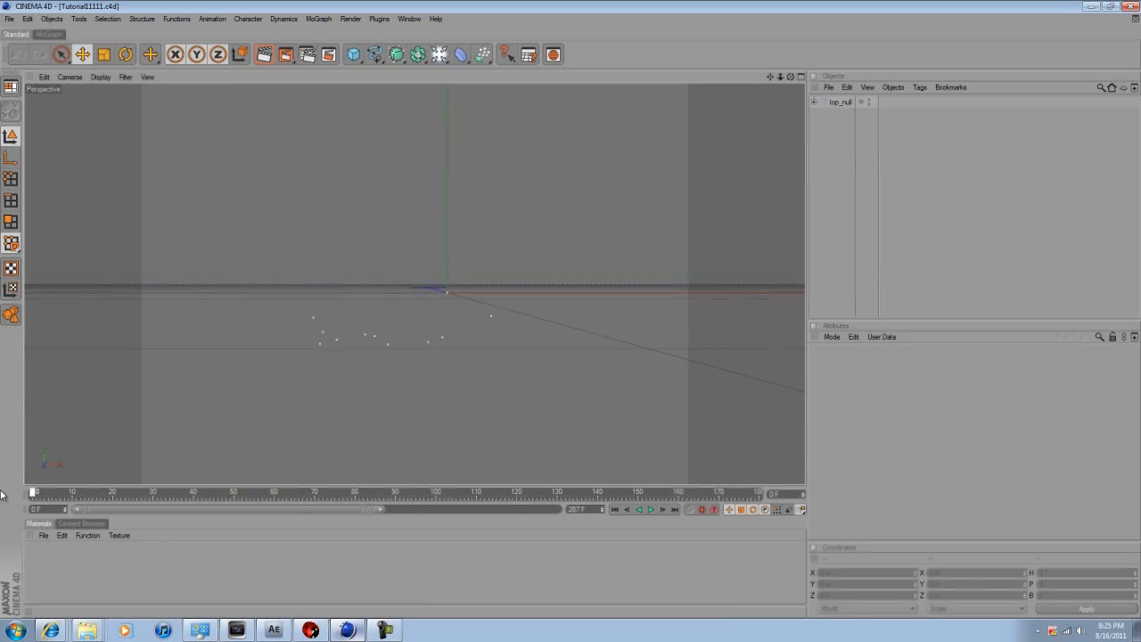
# Create a new material and start loading an image as its color texture
pyautogui.doubleClick(37, 558)
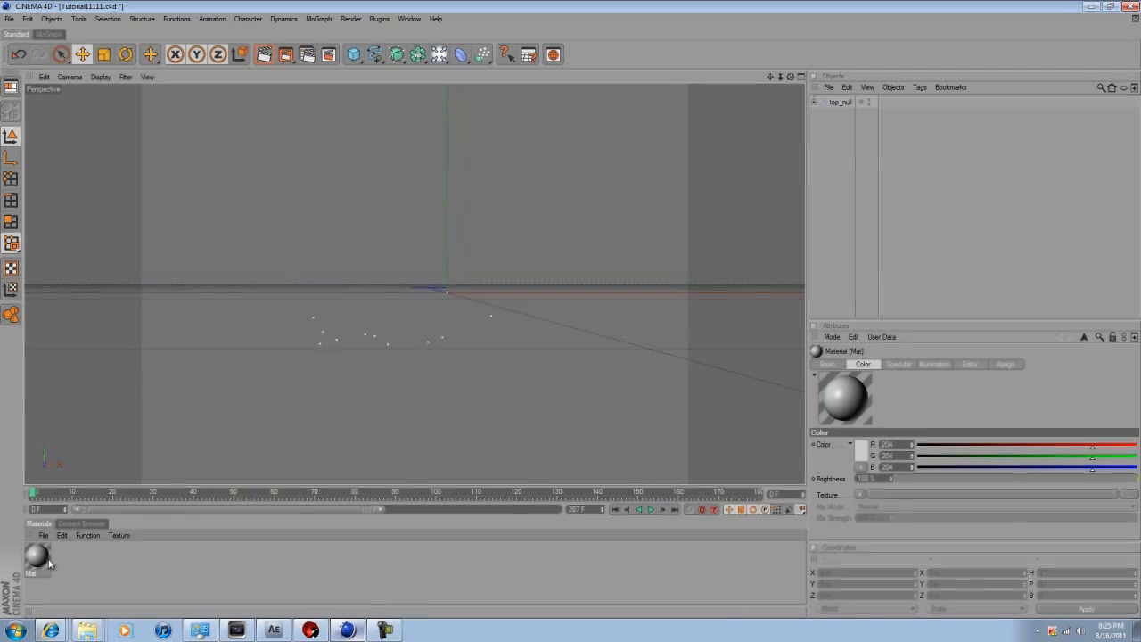
pyautogui.doubleClick(39, 558)
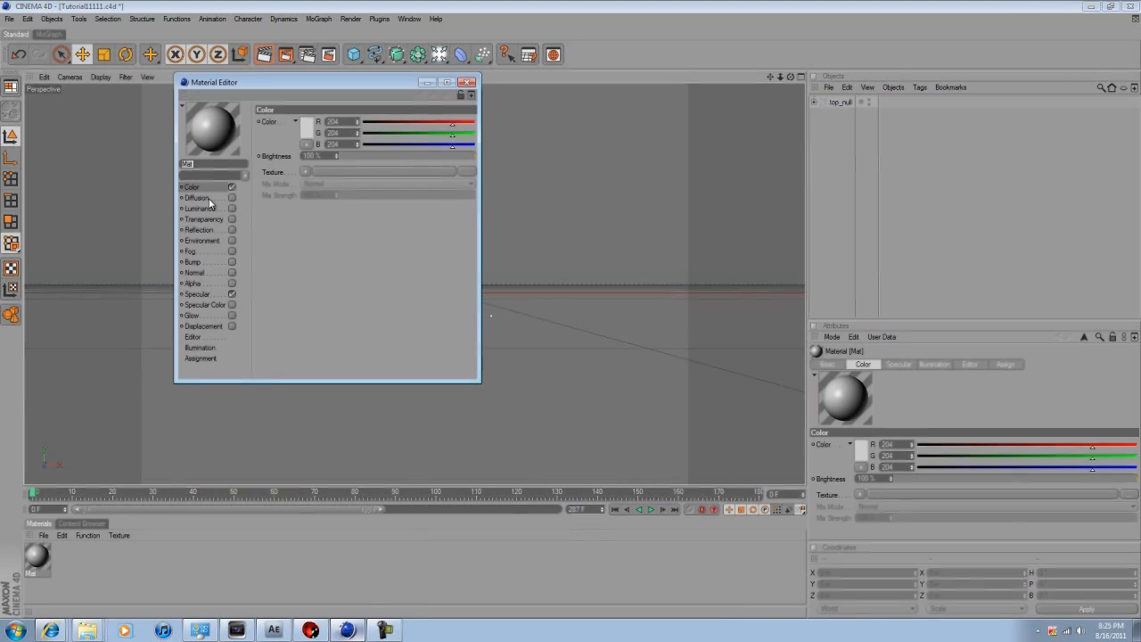
pyautogui.click(302, 171)
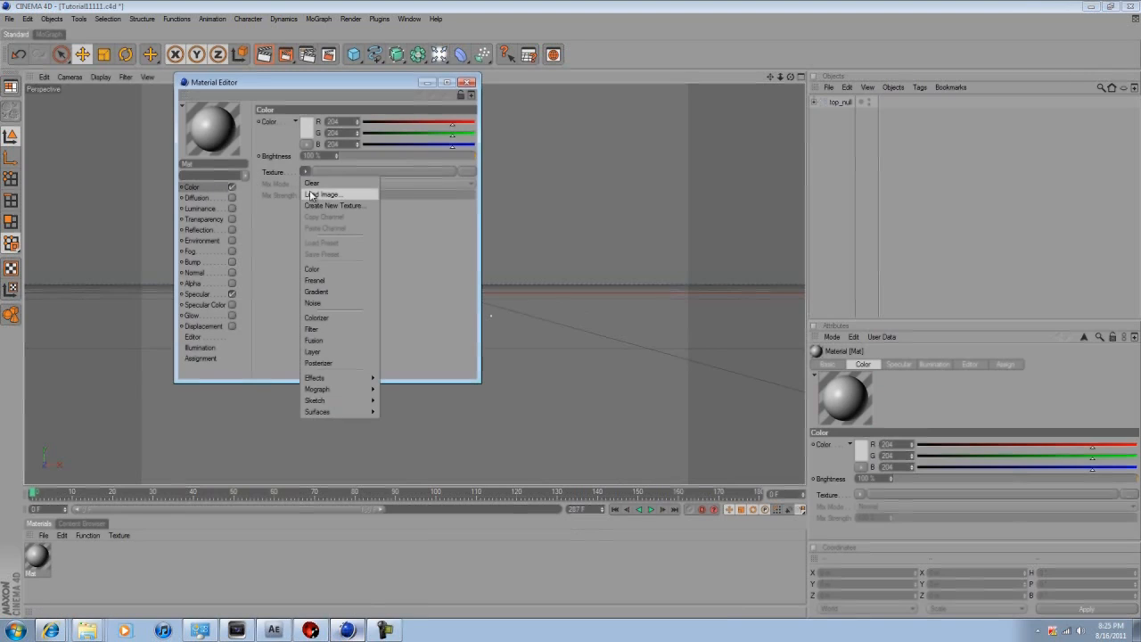
pyautogui.click(317, 195)
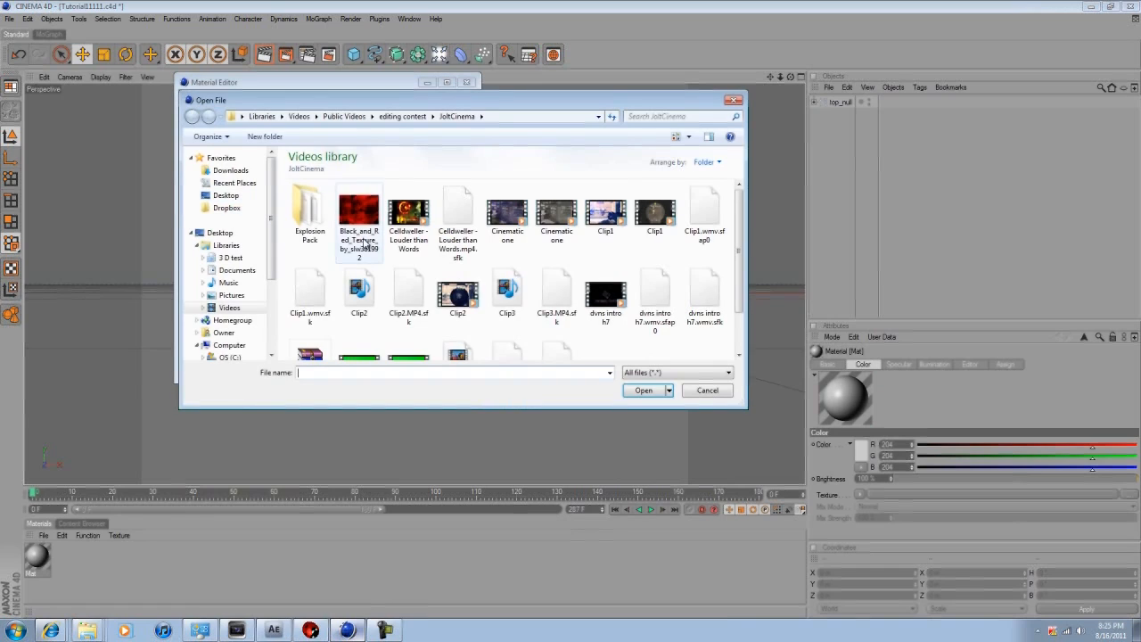
# Browse from the Videos library through HelpImWet, Montages and Main to TUTTRACK and load Tutorial_000000.png as the color texture
pyautogui.click(229, 308)
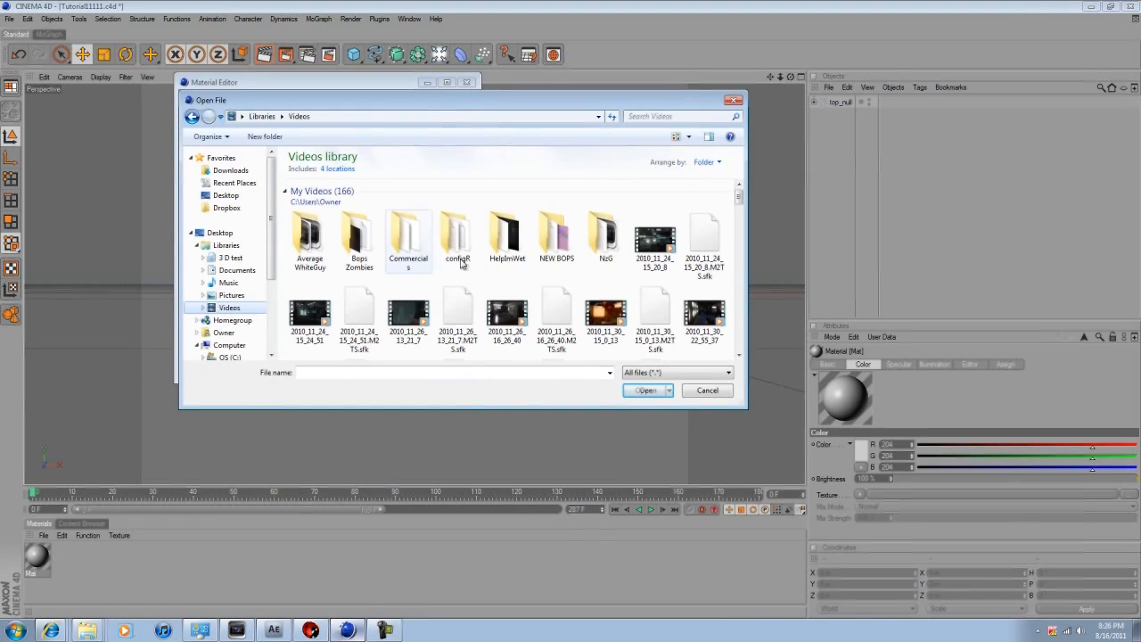
pyautogui.doubleClick(507, 234)
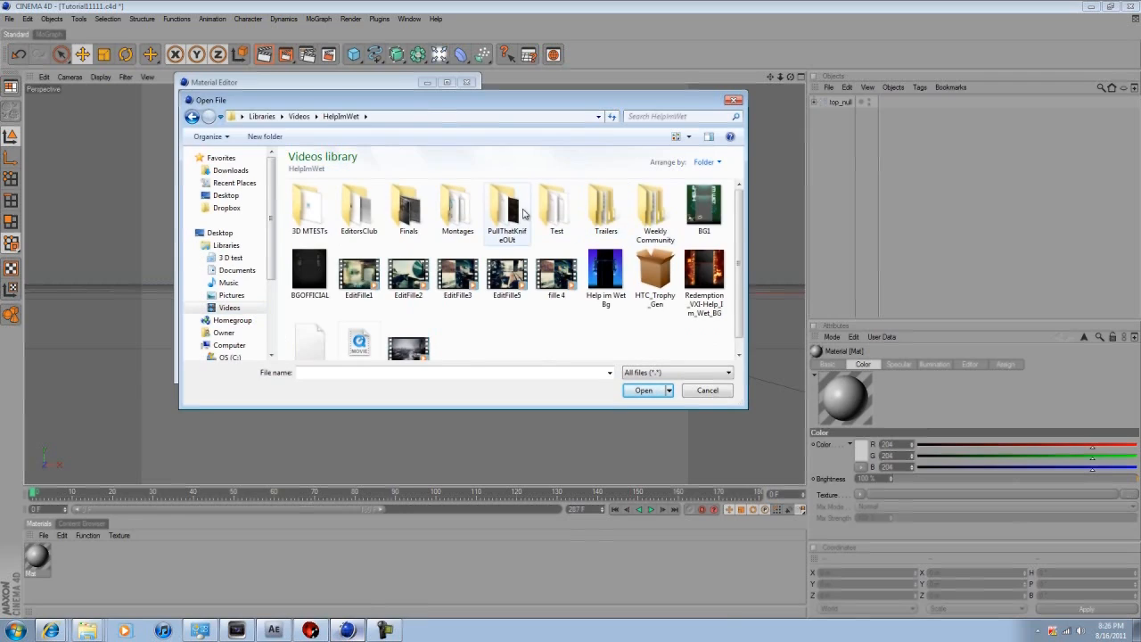
pyautogui.doubleClick(457, 210)
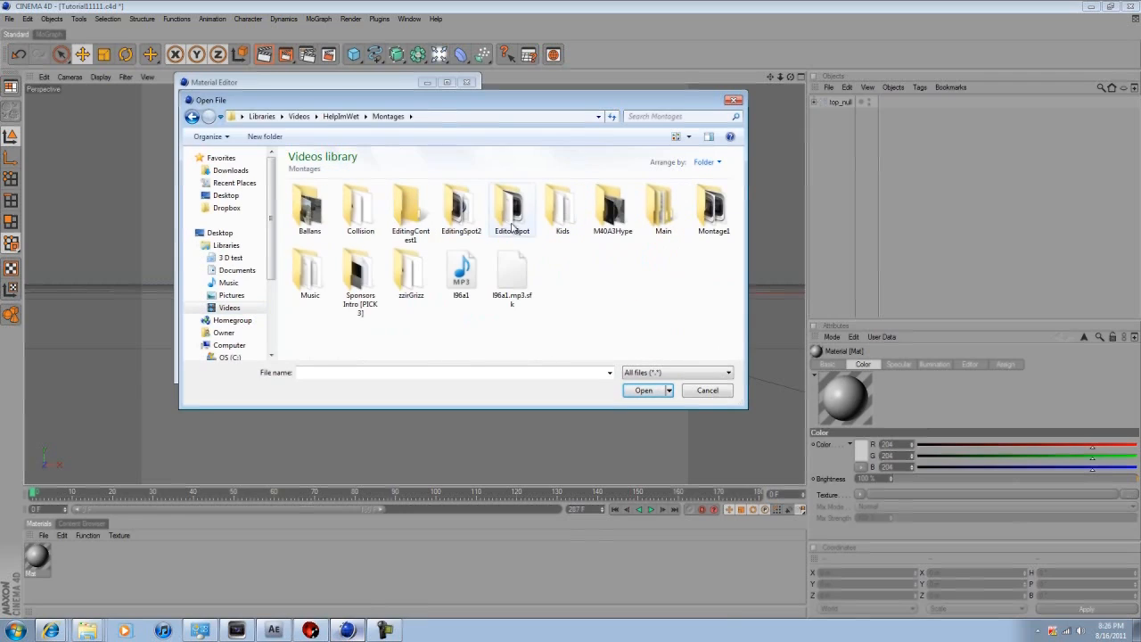
pyautogui.doubleClick(649, 214)
pyautogui.doubleClick(411, 210)
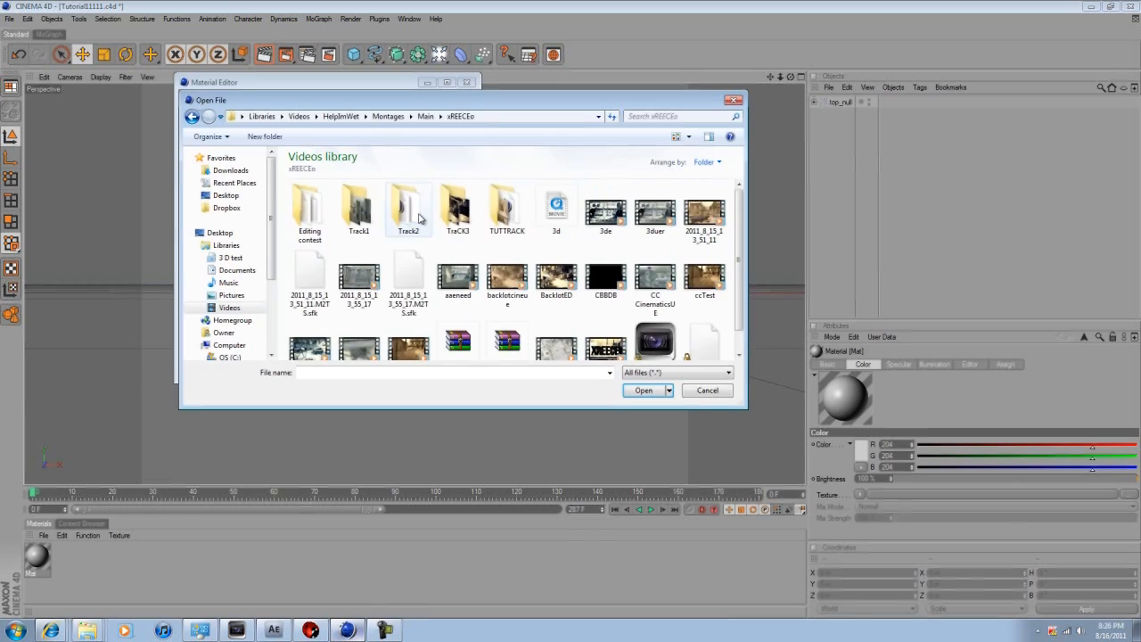
pyautogui.doubleClick(508, 212)
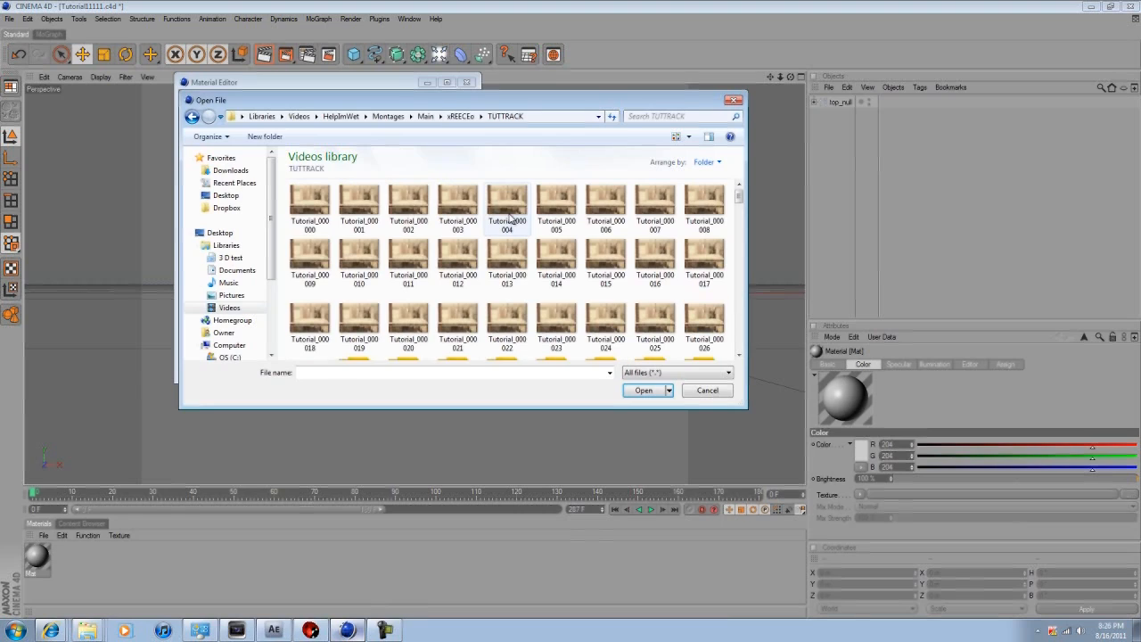
pyautogui.doubleClick(306, 218)
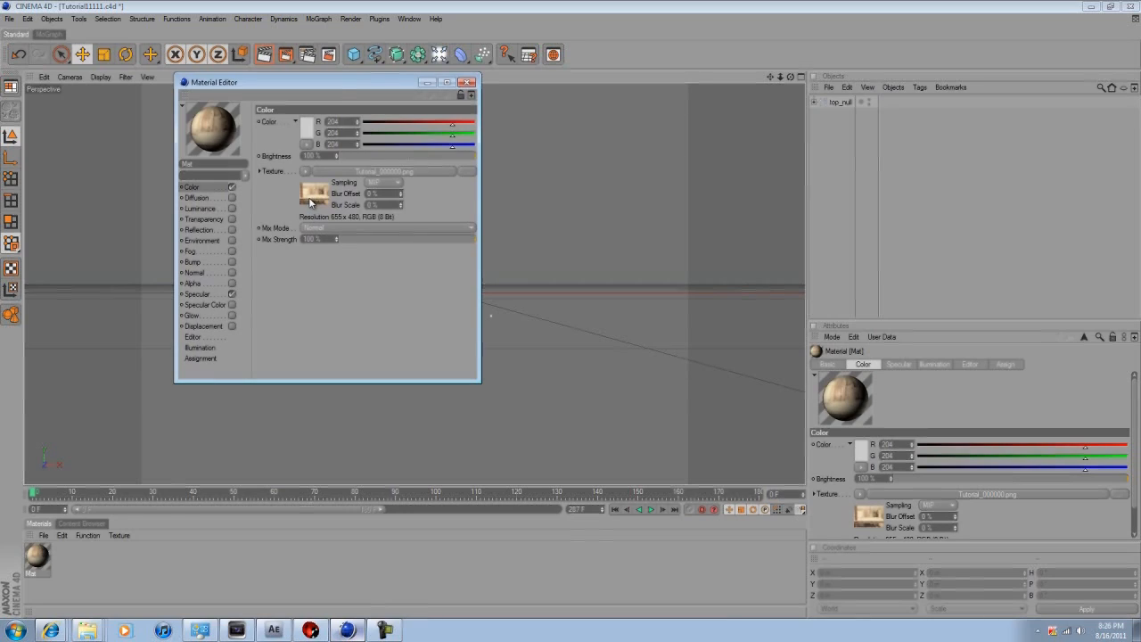
# Calculate the movie frame range in the texture's animation settings, review its basic and shader properties and close the Material Editor
pyautogui.click(311, 200)
pyautogui.click(332, 107)
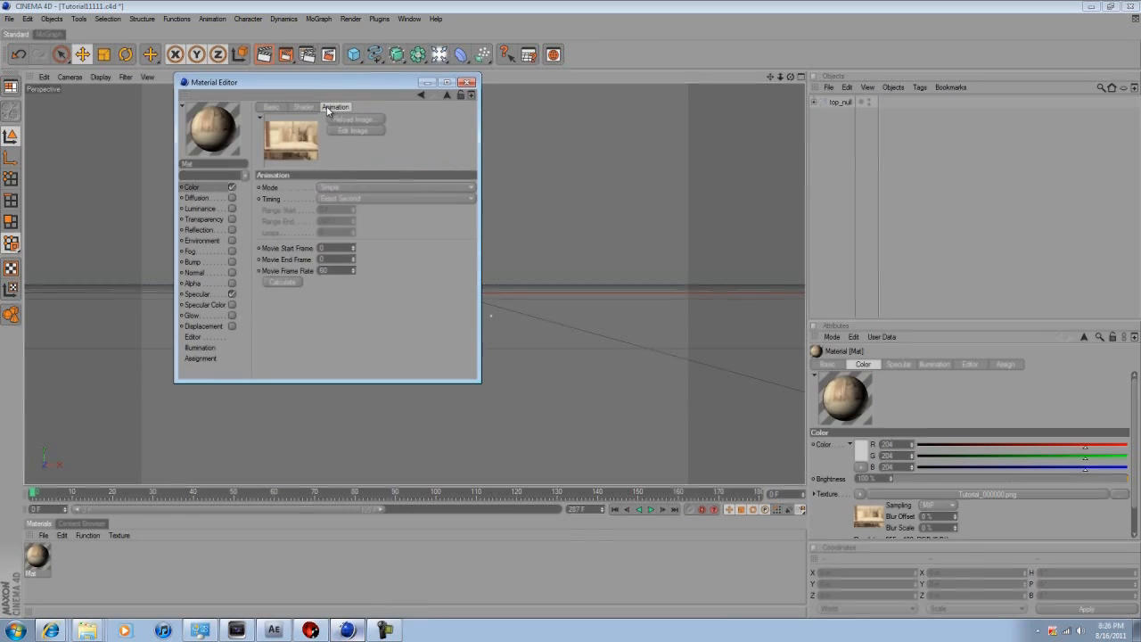
pyautogui.click(280, 283)
pyautogui.click(303, 107)
pyautogui.click(280, 108)
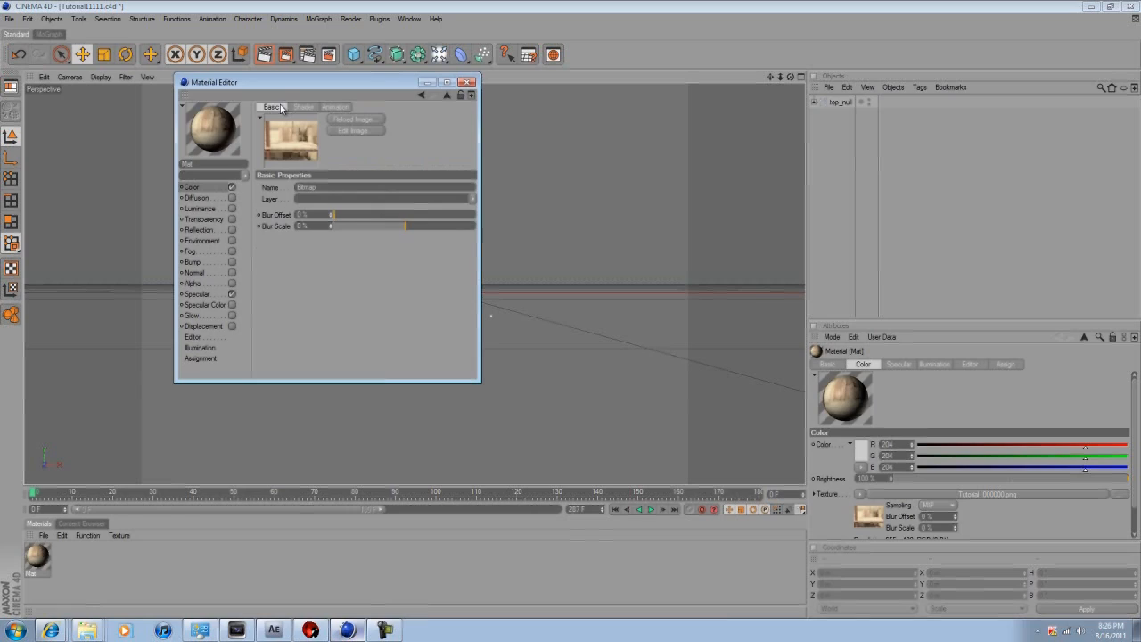
pyautogui.click(332, 107)
pyautogui.click(466, 82)
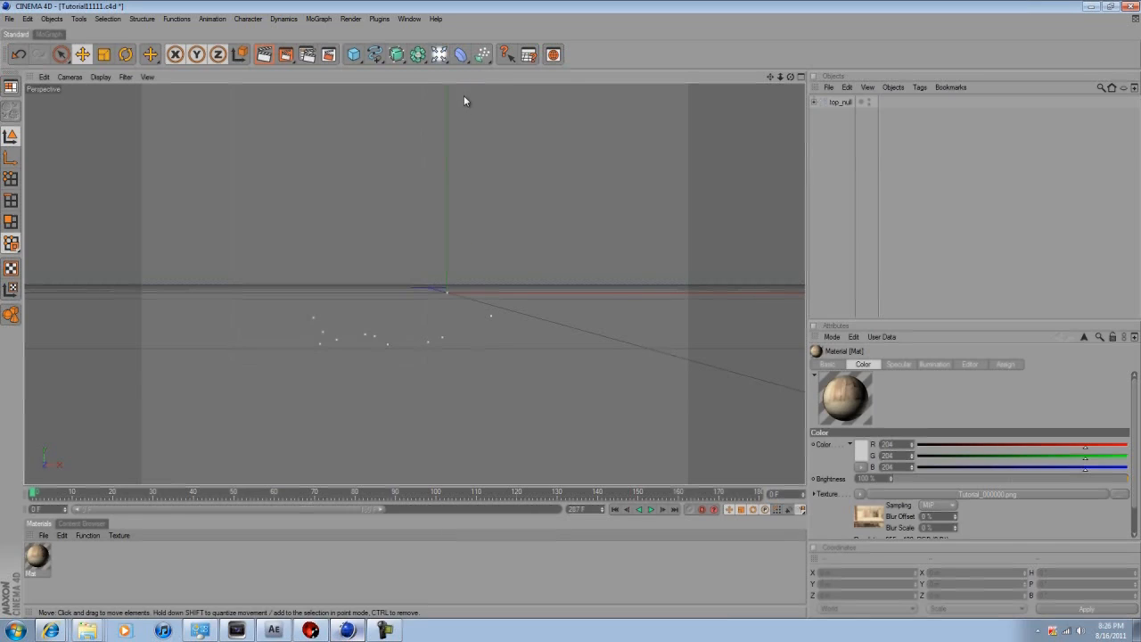
# Add a Background object, apply the image sequence material to it and scrub the animation to frame 5
pyautogui.click(438, 55)
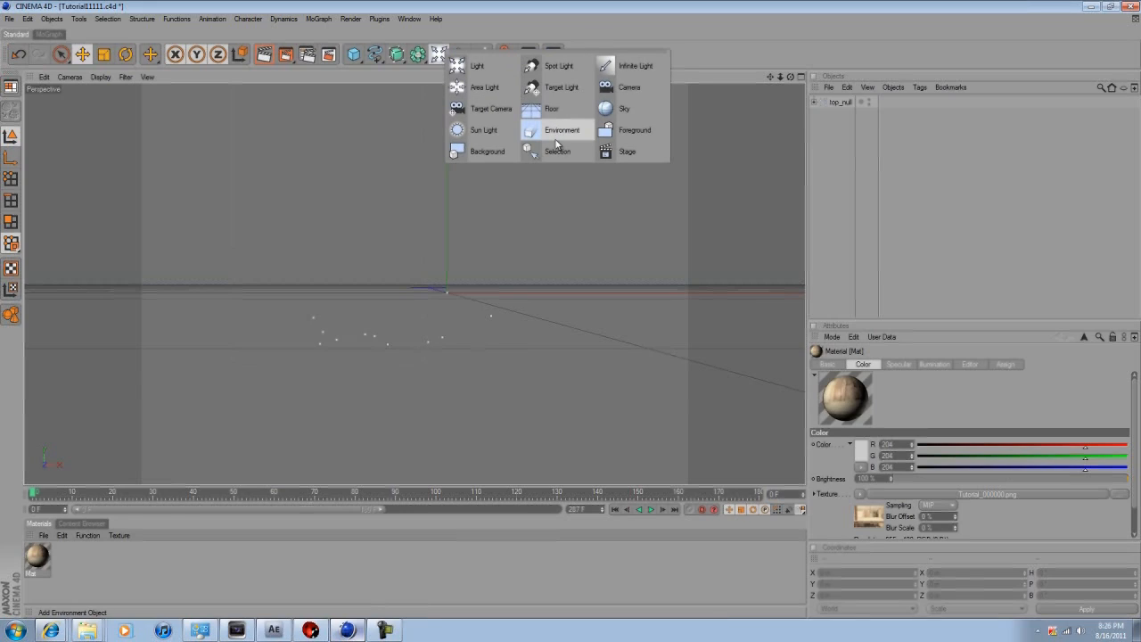
pyautogui.click(487, 154)
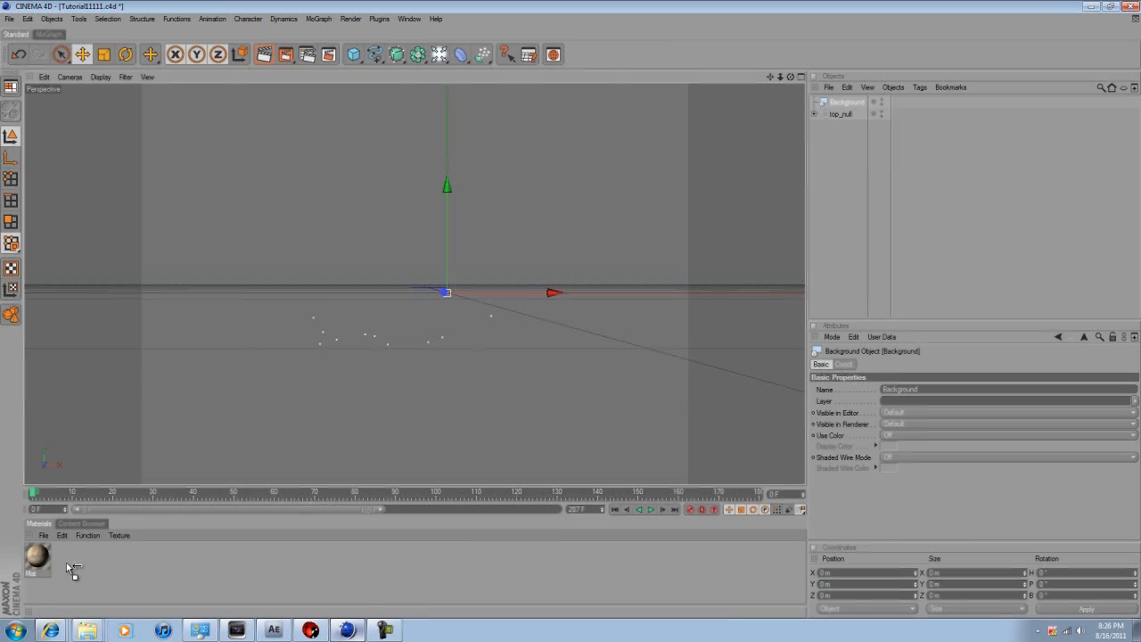
pyautogui.moveTo(143, 558); pyautogui.dragTo(843, 103)
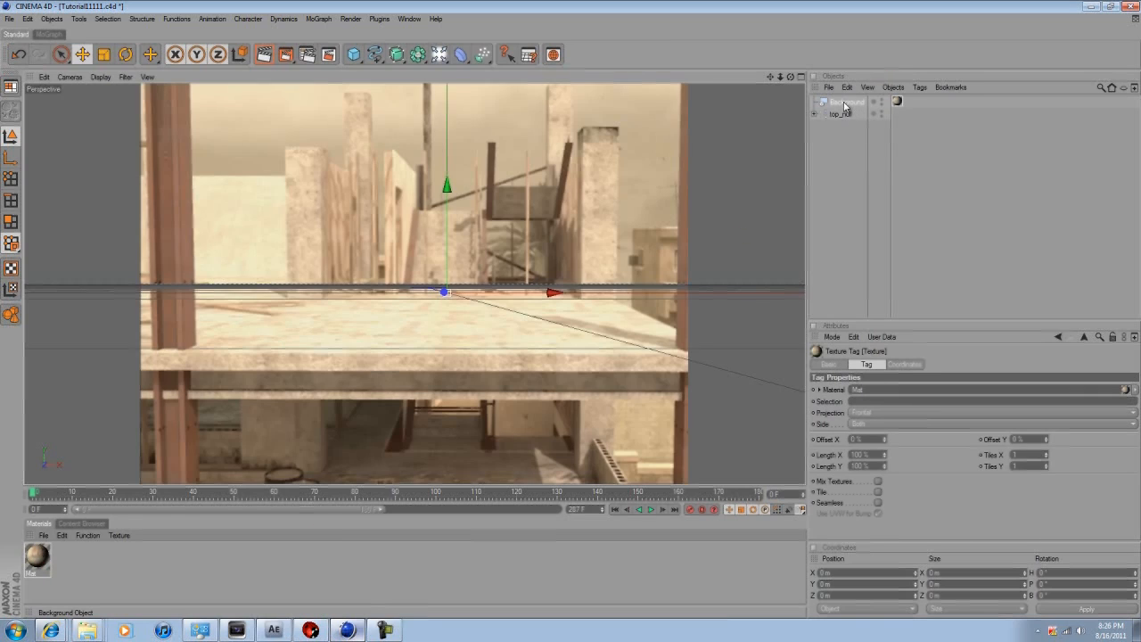
pyautogui.moveTo(269, 495); pyautogui.dragTo(53, 491)
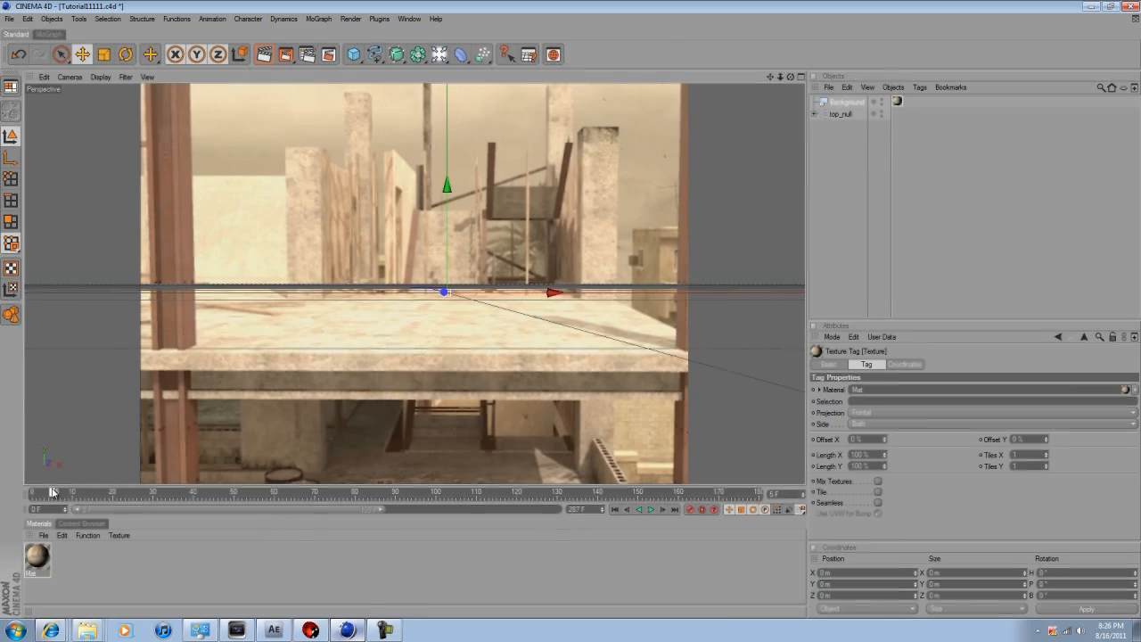
# Delete the Background object's texture tag, reapply the material to it and choose Frontal projection
pyautogui.click(899, 102)
pyautogui.press('Delete')
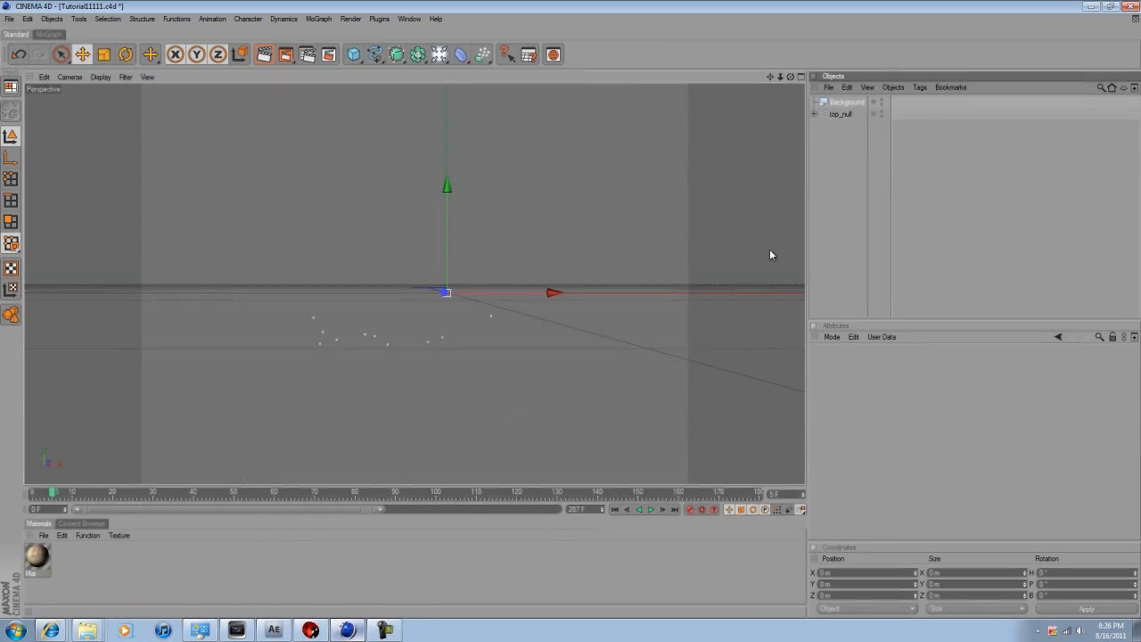
pyautogui.moveTo(35, 557); pyautogui.dragTo(854, 104)
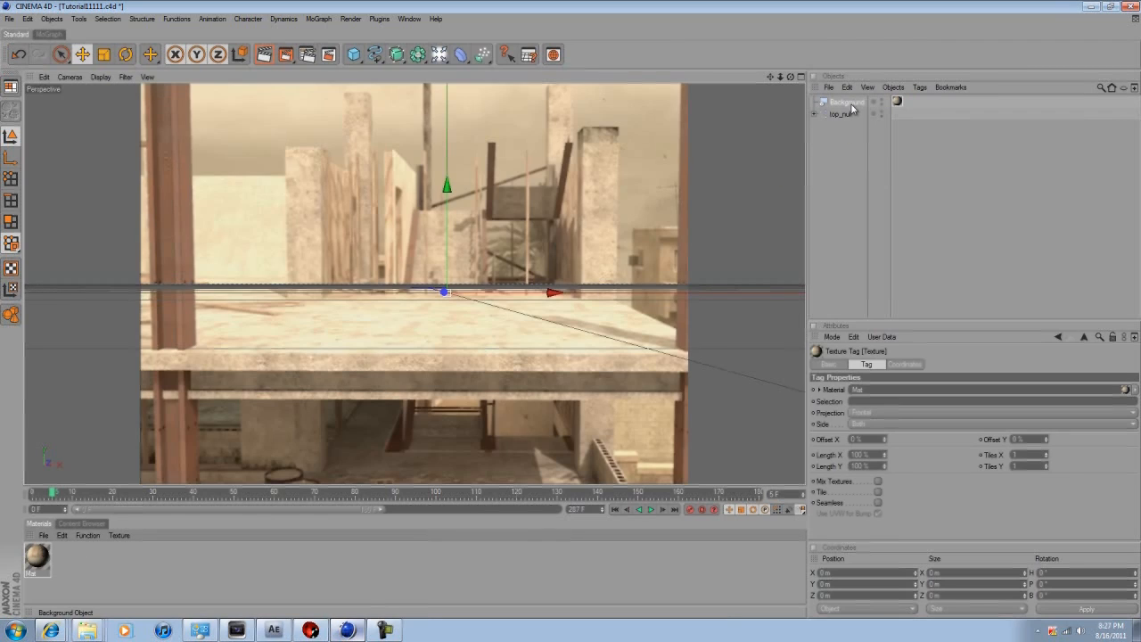
pyautogui.click(886, 415)
pyautogui.click(887, 423)
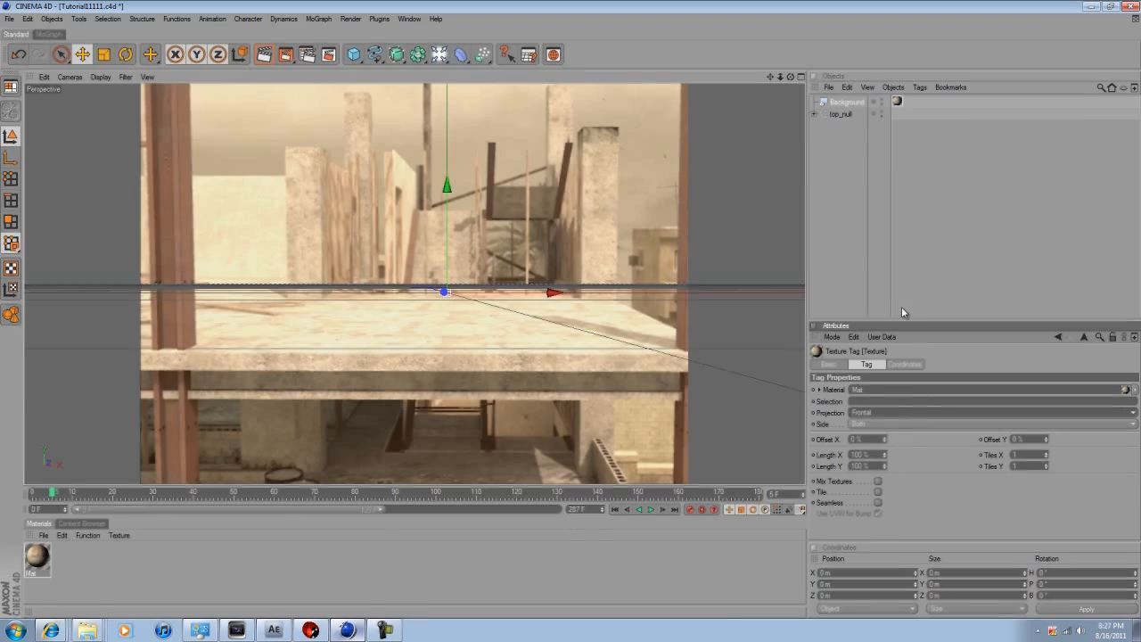
# Return the animation to frame 0 and add a MoGraph Text object to the scene
pyautogui.click(864, 202)
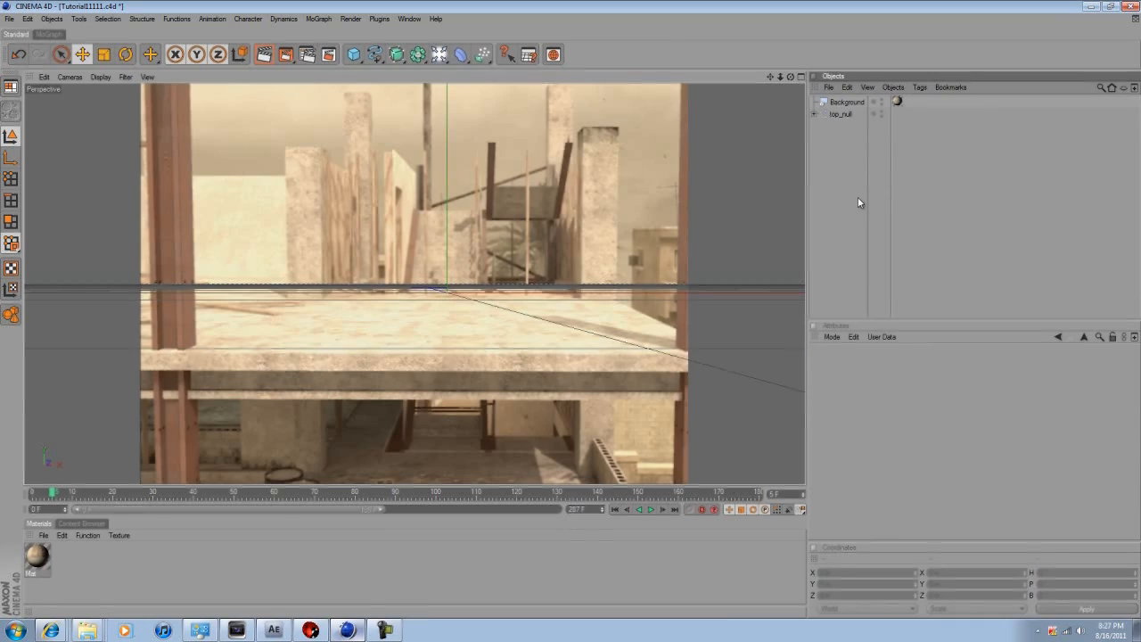
pyautogui.click(848, 103)
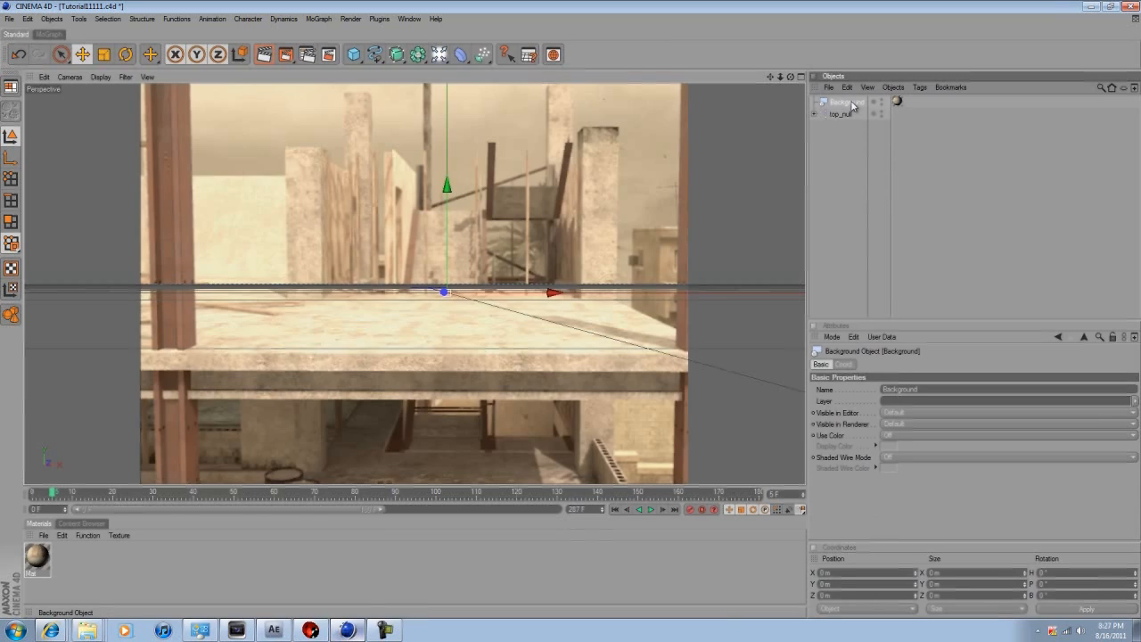
pyautogui.moveTo(455, 493); pyautogui.dragTo(32, 492)
pyautogui.moveTo(358, 61); pyautogui.dragTo(464, 28)
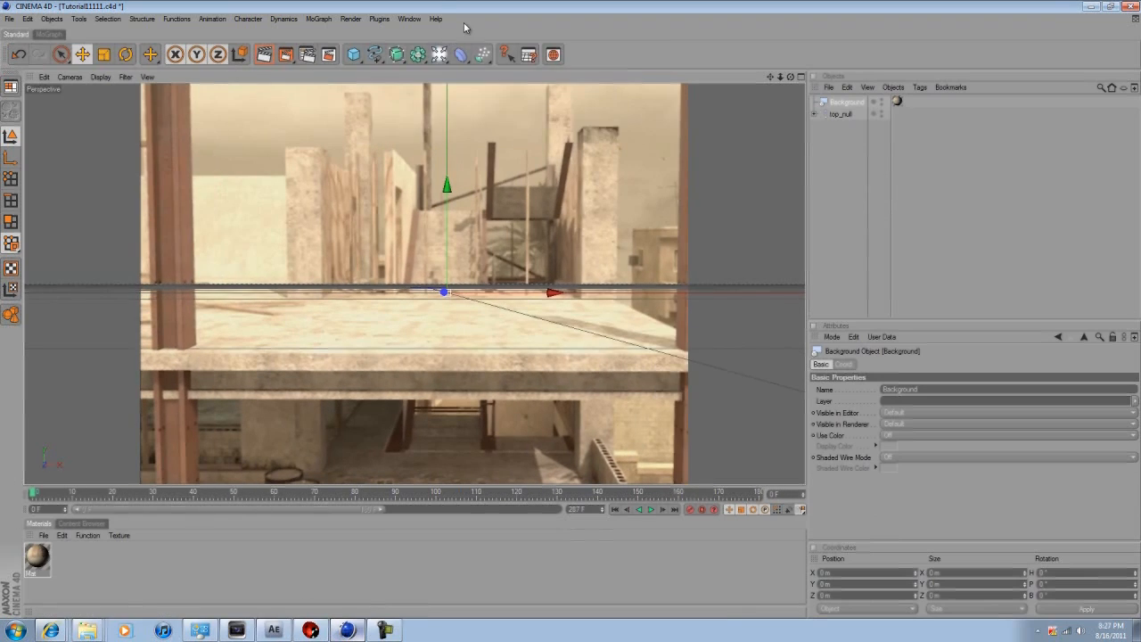
pyautogui.click(322, 22)
pyautogui.click(338, 130)
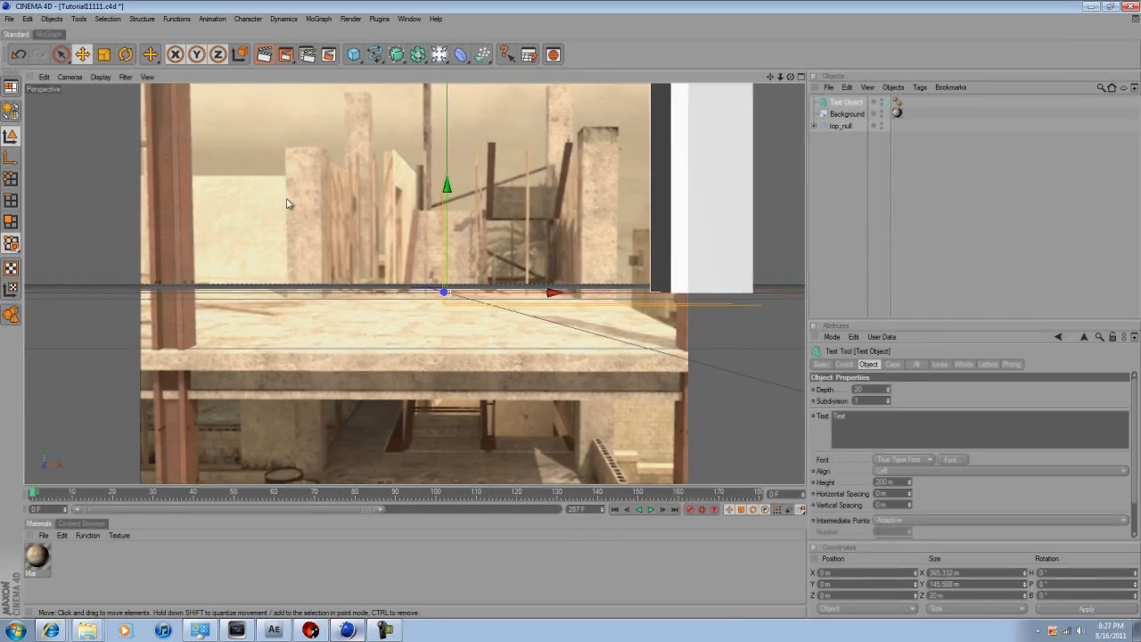
# Transfer the text object onto a tracking null at the front edge of the concrete platform, and scrub to frame 153 to check it
pyautogui.click(177, 20)
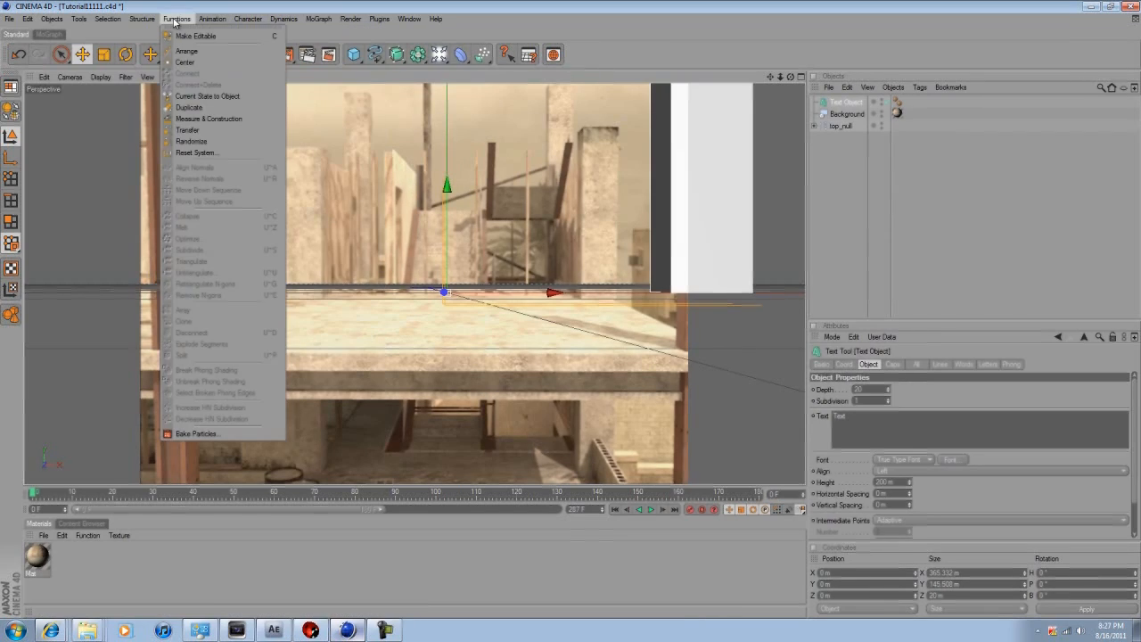
pyautogui.click(189, 130)
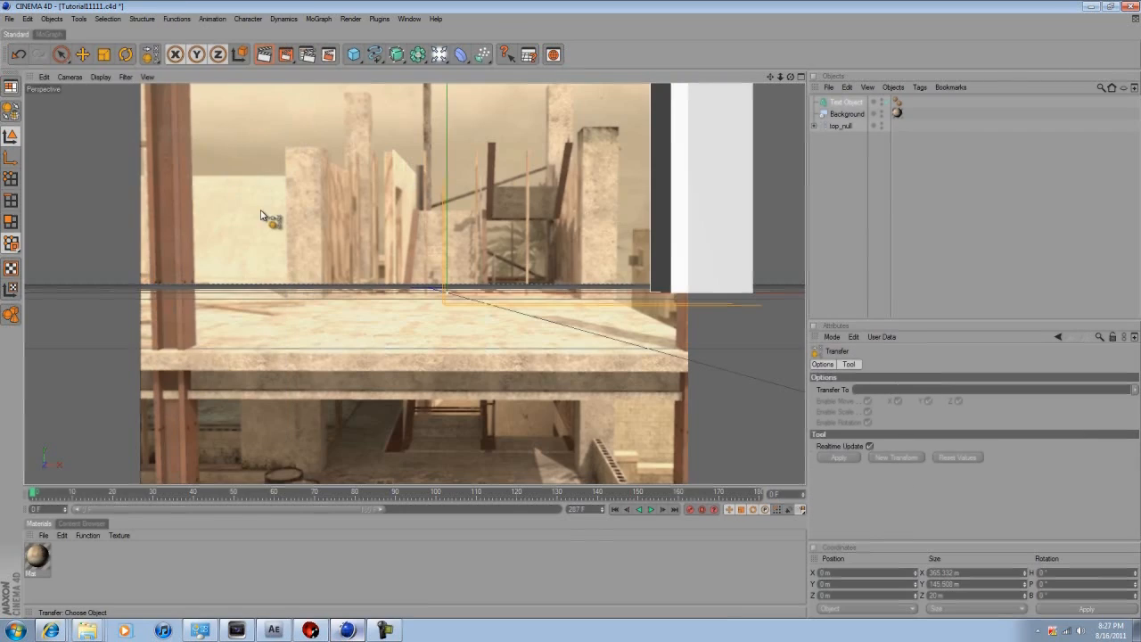
pyautogui.click(389, 349)
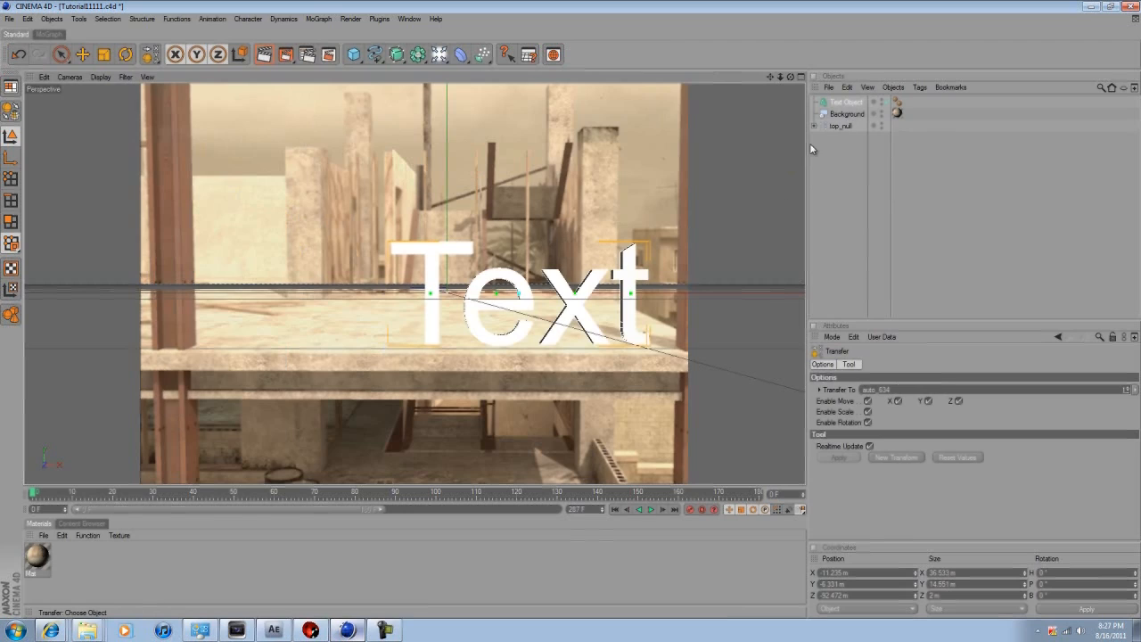
pyautogui.click(847, 114)
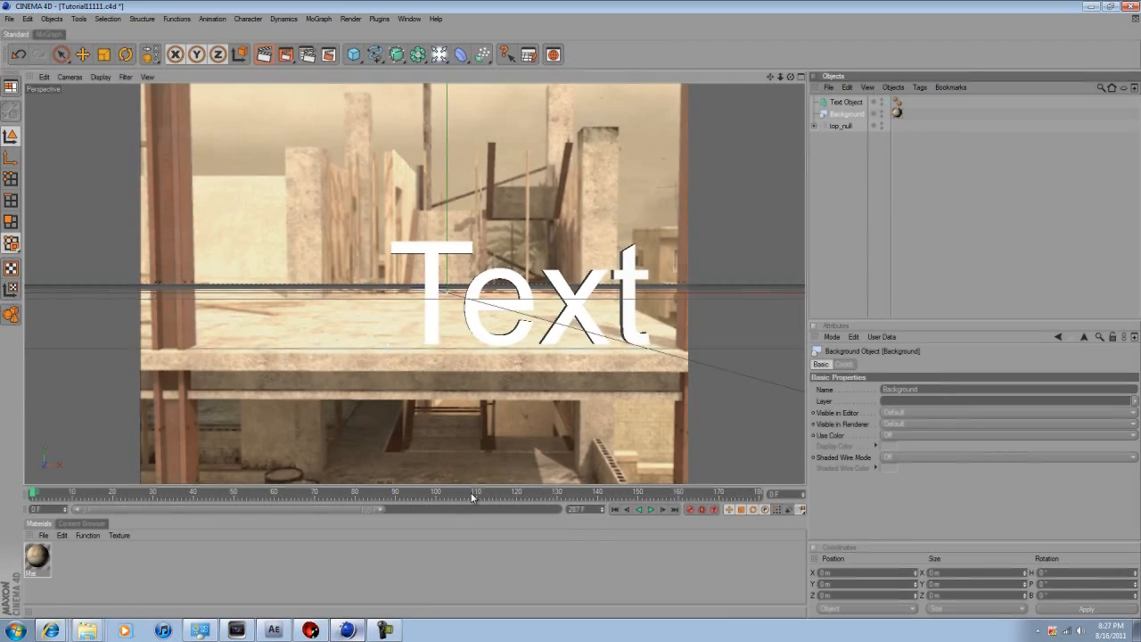
pyautogui.click(713, 492)
pyautogui.moveTo(714, 492); pyautogui.dragTo(650, 485)
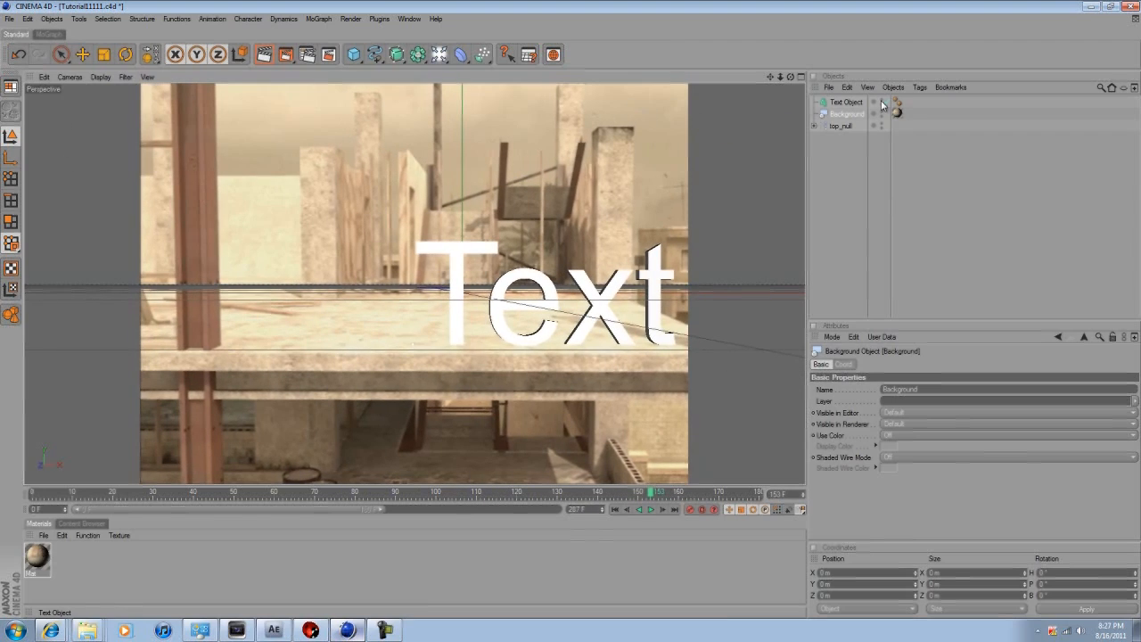
# Move the text object along X to about -24.85 m and raise it to about 0.52 m in Y
pyautogui.click(849, 103)
pyautogui.click(85, 55)
pyautogui.moveTo(666, 314); pyautogui.dragTo(572, 314)
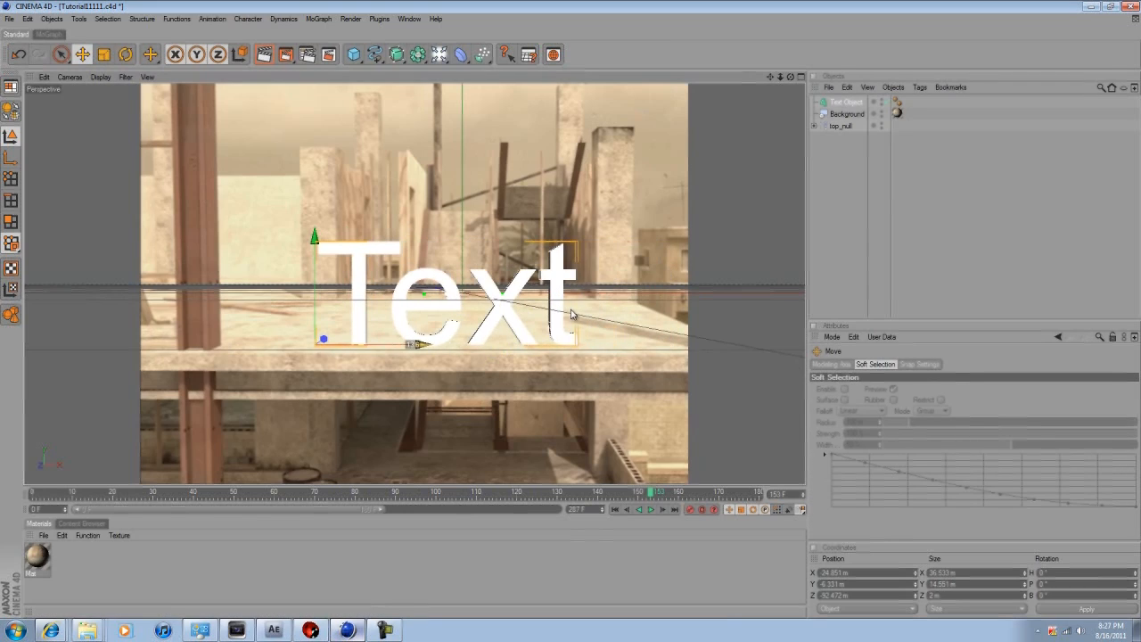
pyautogui.moveTo(313, 239); pyautogui.dragTo(314, 190)
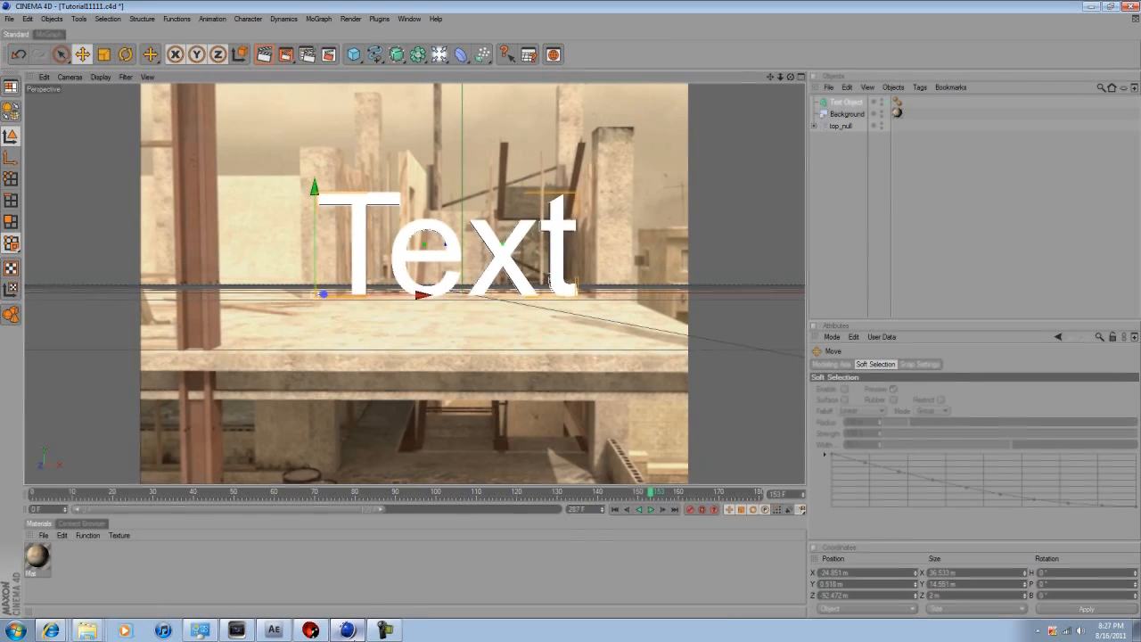
# Reposition the text object at about Y -6.57 m and Z -85.41 m, and scrub the animation to frame 168 to check it
pyautogui.click(656, 509)
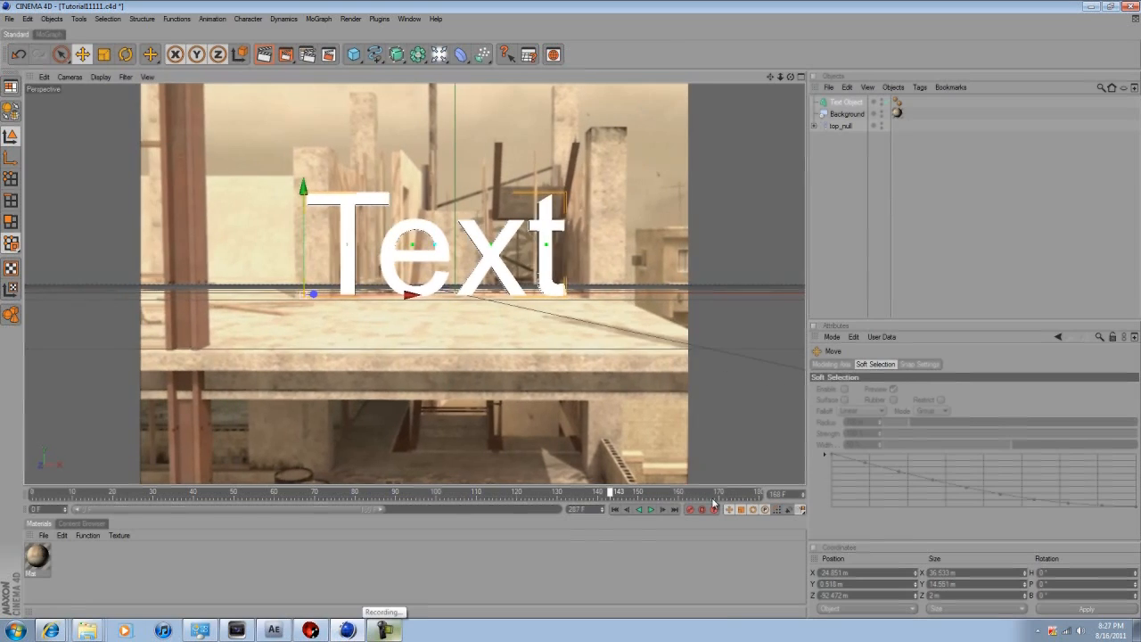
pyautogui.moveTo(317, 186); pyautogui.dragTo(338, 269)
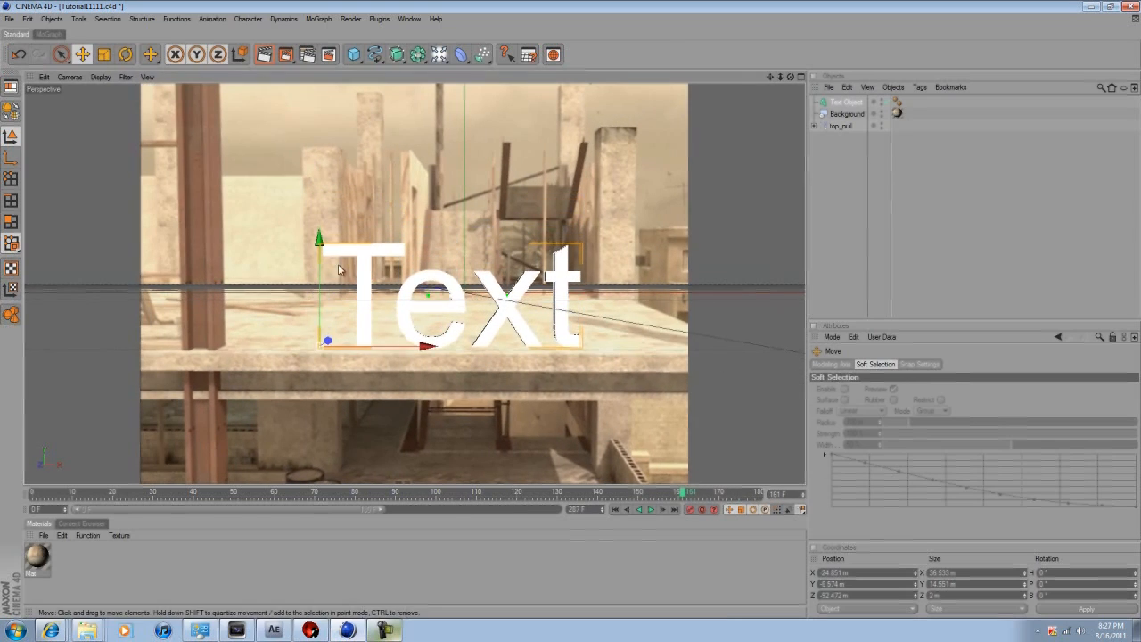
pyautogui.moveTo(332, 342); pyautogui.dragTo(574, 314)
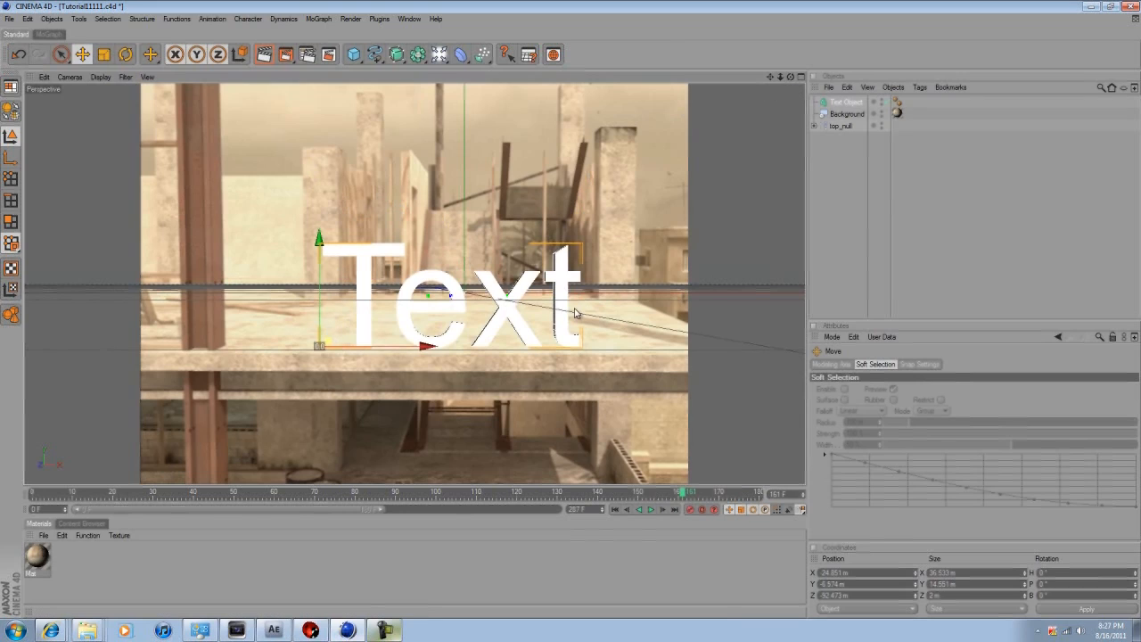
pyautogui.moveTo(791, 77); pyautogui.dragTo(296, 340)
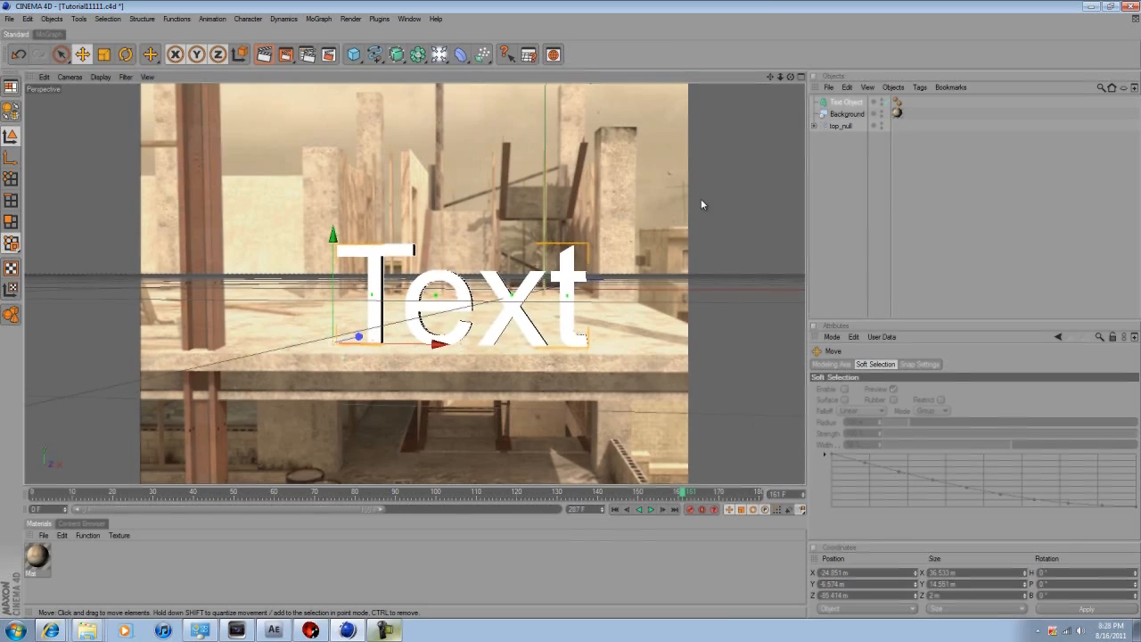
pyautogui.moveTo(673, 494); pyautogui.dragTo(712, 493)
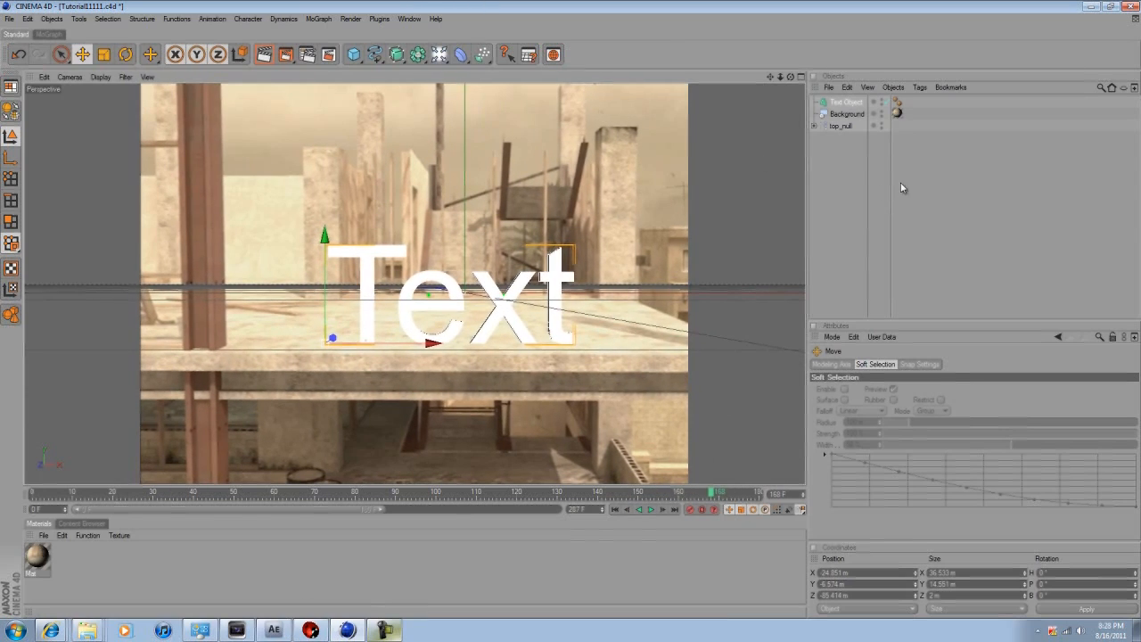